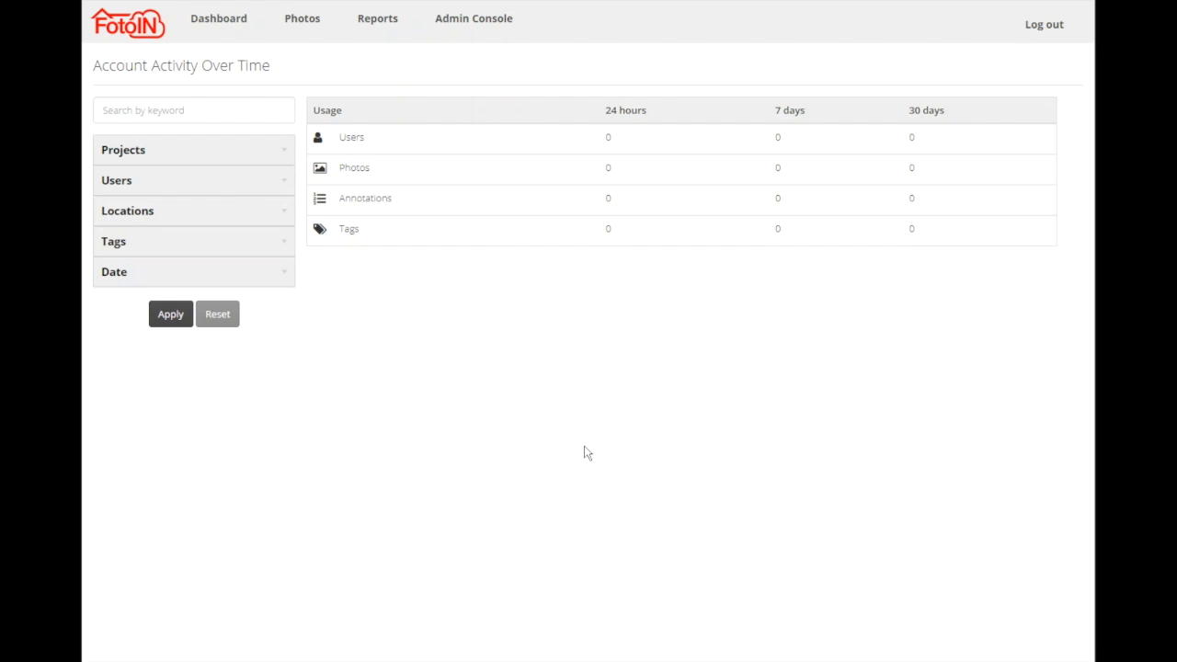
Open the Photo Tags settings in the admin console to view the global tag categories.
{"action": "left_click", "coordinate": [474, 20]}
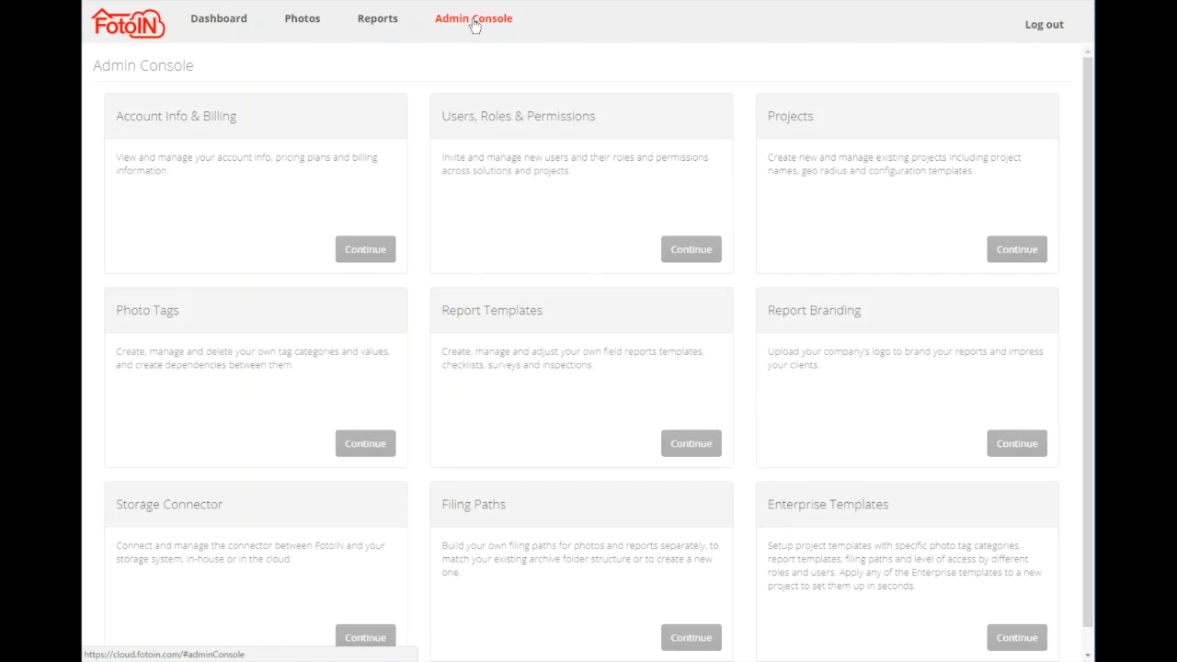
{"action": "left_click", "coordinate": [365, 446]}
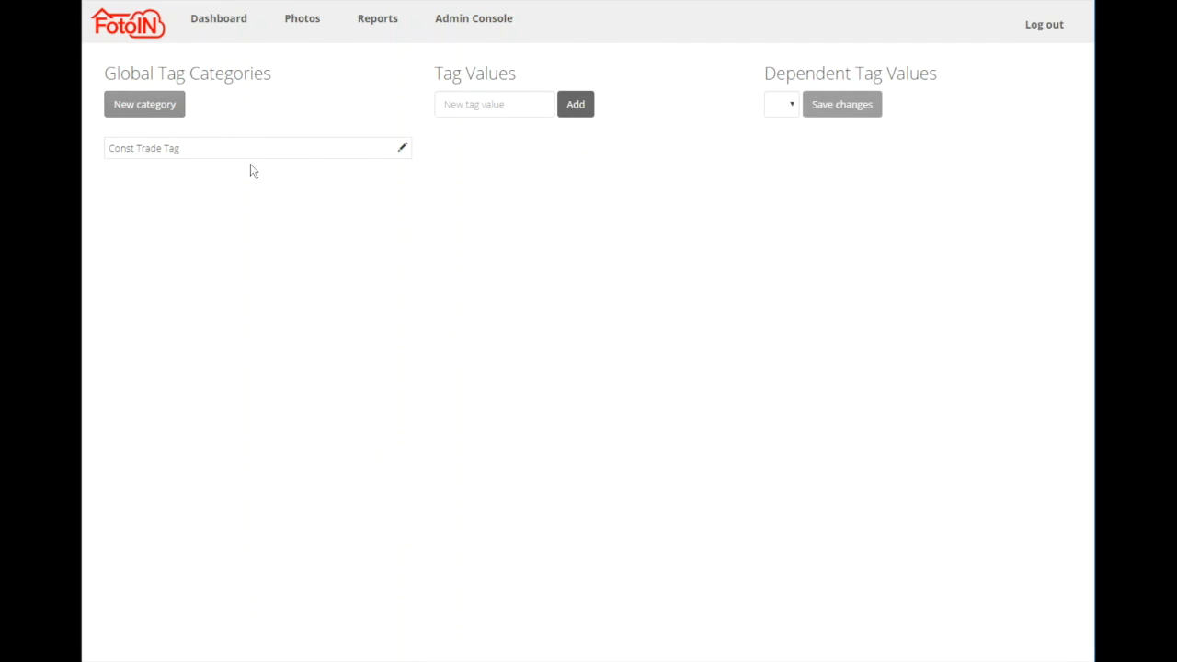
{"action": "left_click", "coordinate": [172, 153]}
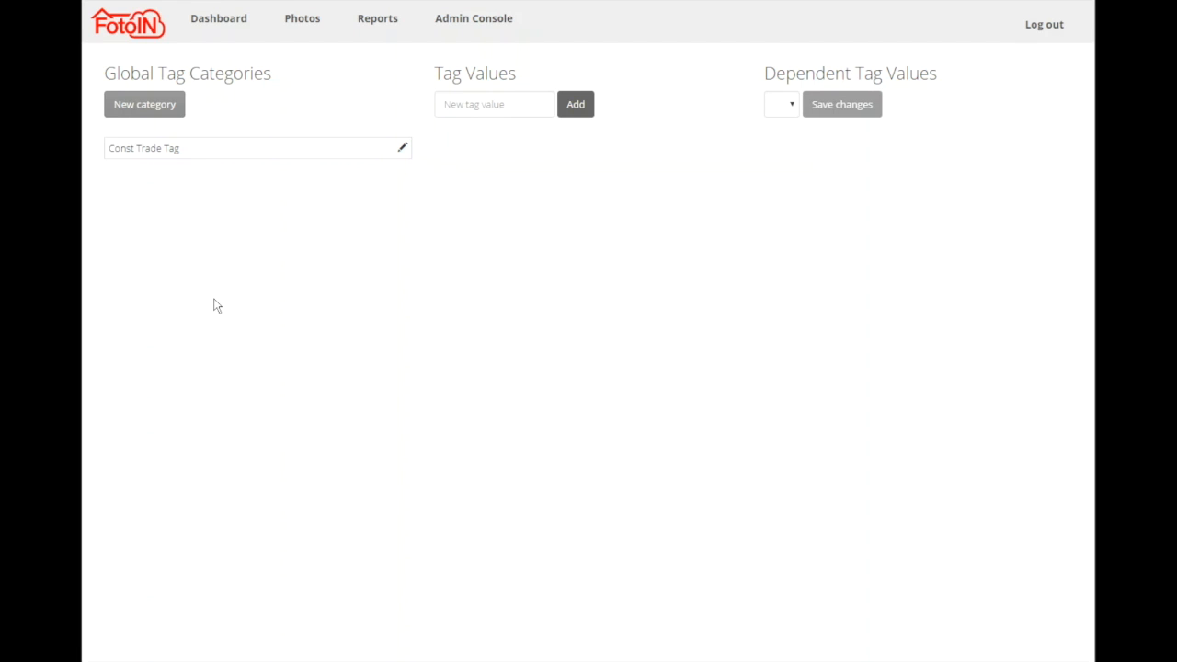
Create a tag category named Floor with single selection and a required tag value.
{"action": "left_click", "coordinate": [139, 107]}
{"action": "left_click", "coordinate": [500, 120]}
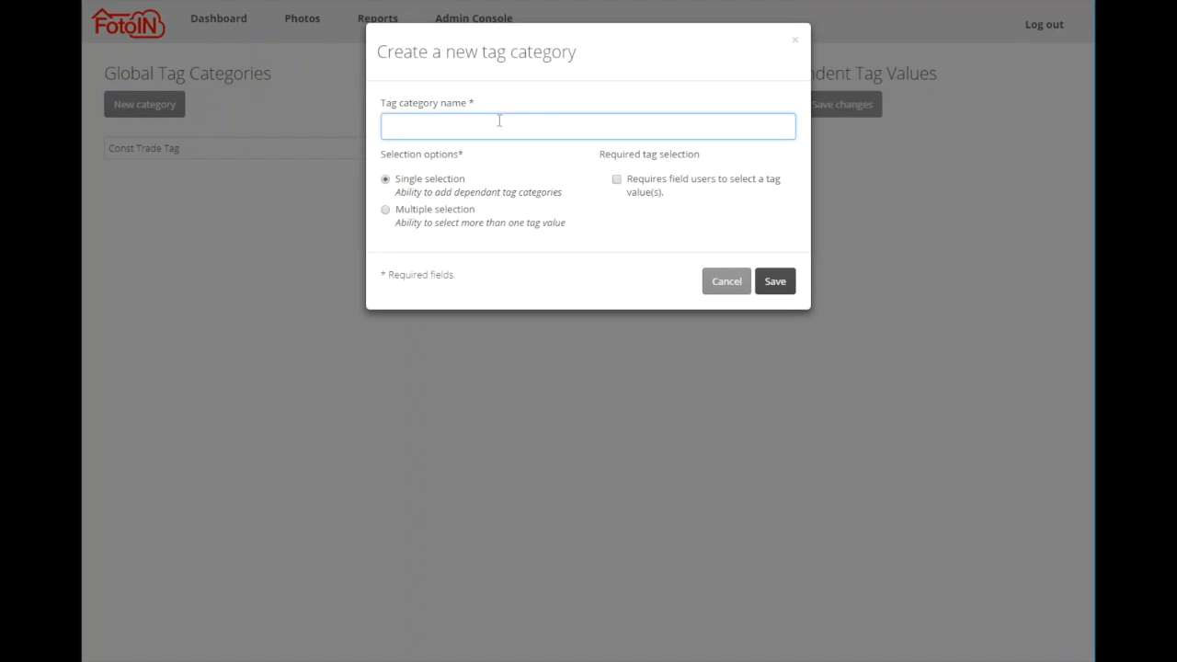
{"action": "type", "text": "Floor"}
{"action": "left_click", "coordinate": [420, 217]}
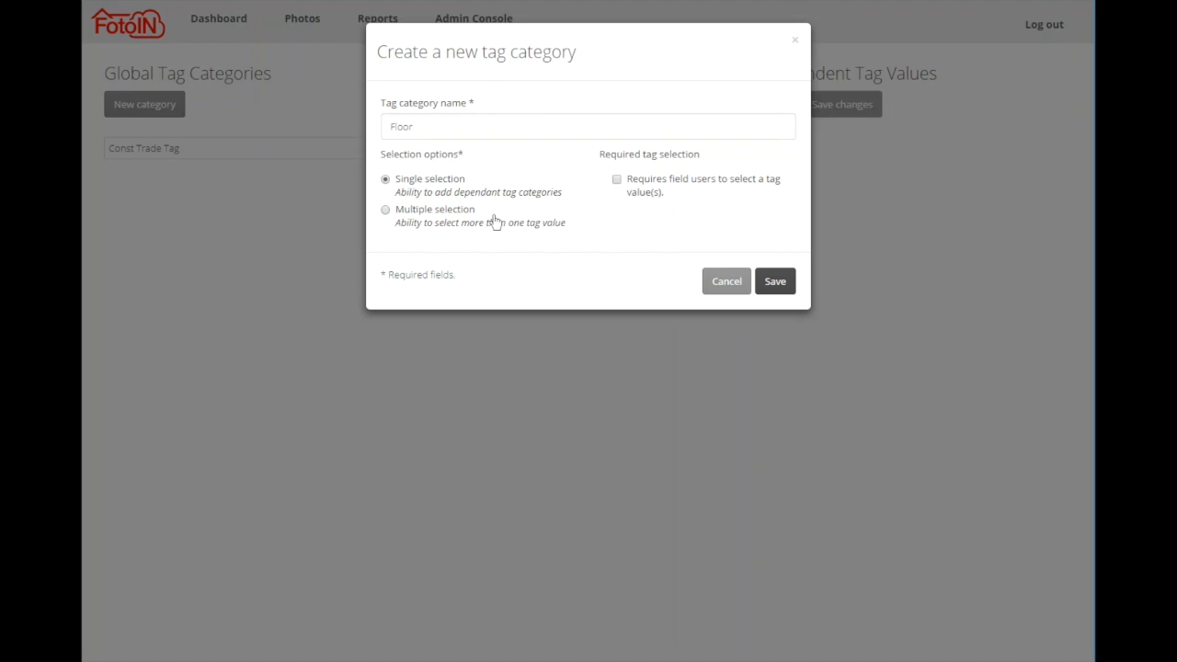
{"action": "left_click", "coordinate": [446, 214]}
{"action": "left_click", "coordinate": [443, 179]}
{"action": "left_click", "coordinate": [775, 282]}
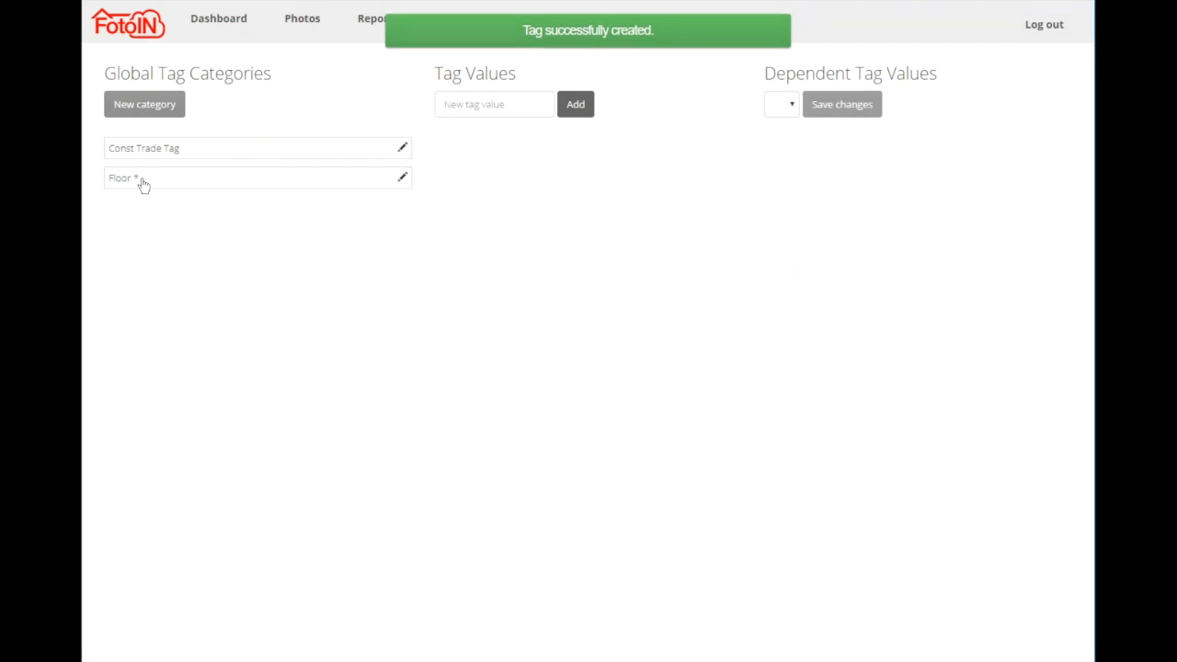
Add the tag values 001, 002 and 003 to the Floor category and delete its None value.
{"action": "left_click", "coordinate": [141, 182]}
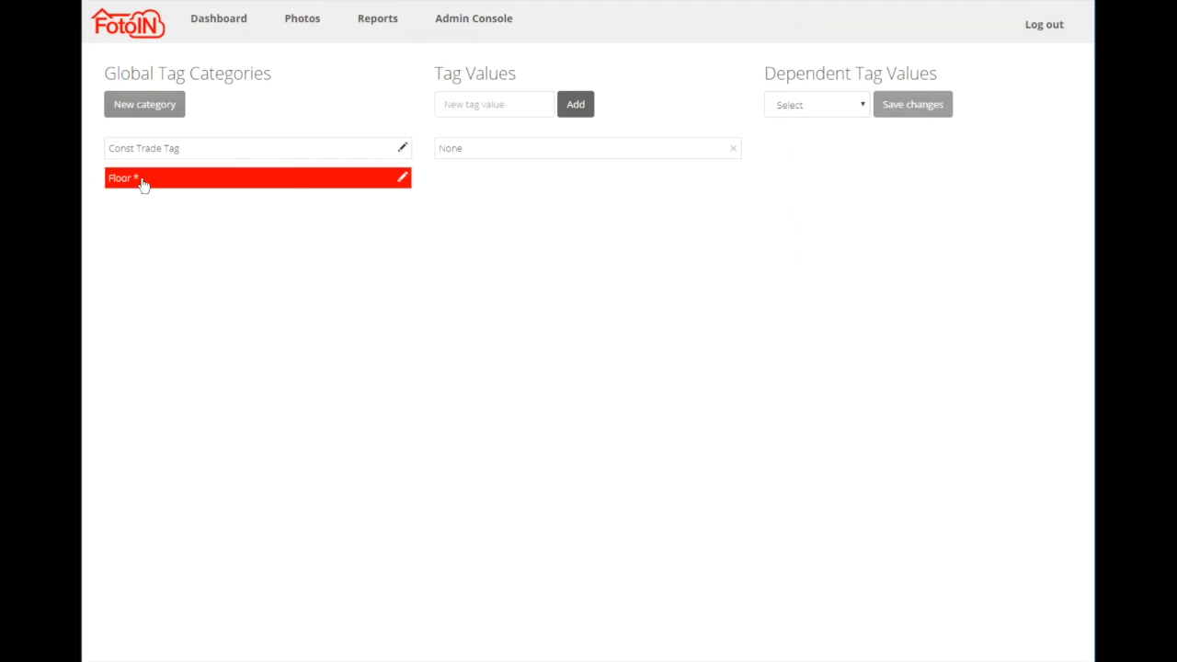
{"action": "left_click", "coordinate": [511, 109]}
{"action": "type", "text": "001"}
{"action": "key", "text": "Return"}
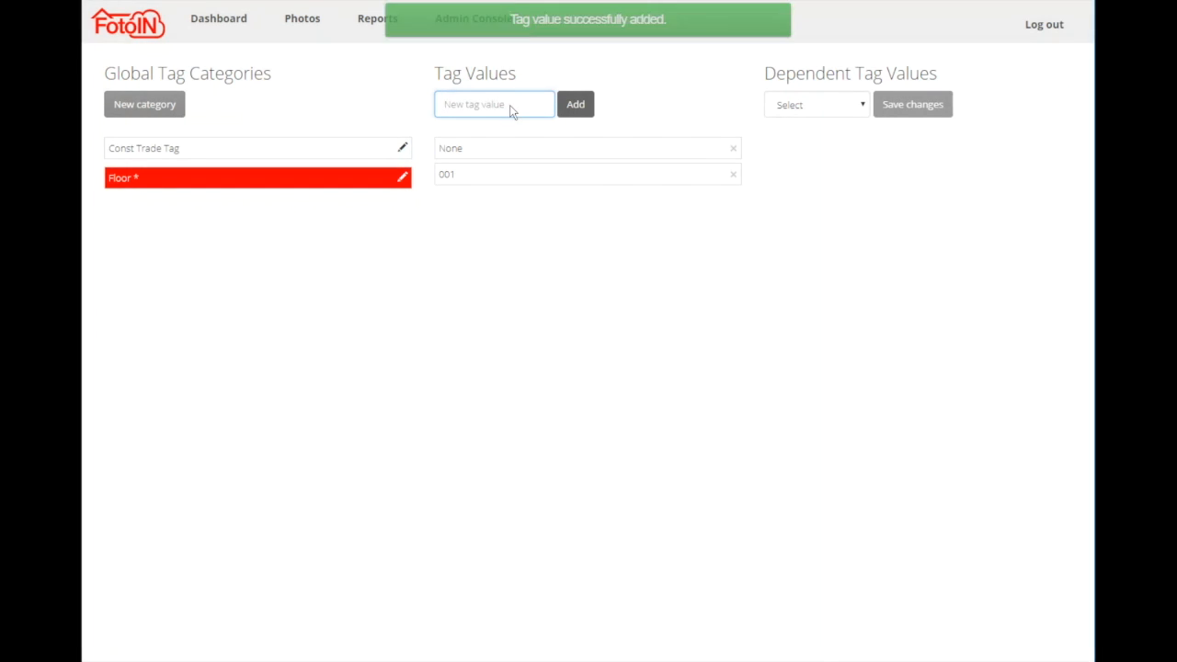
{"action": "type", "text": "002"}
{"action": "key", "text": "Return"}
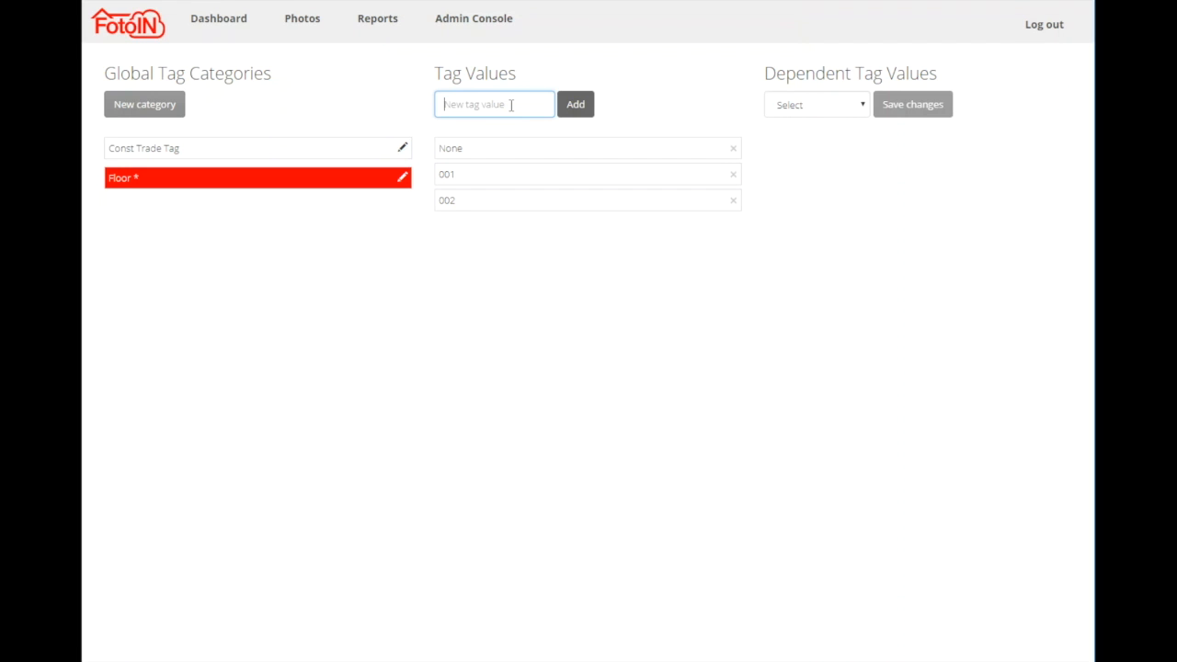
{"action": "type", "text": "003"}
{"action": "key", "text": "Return"}
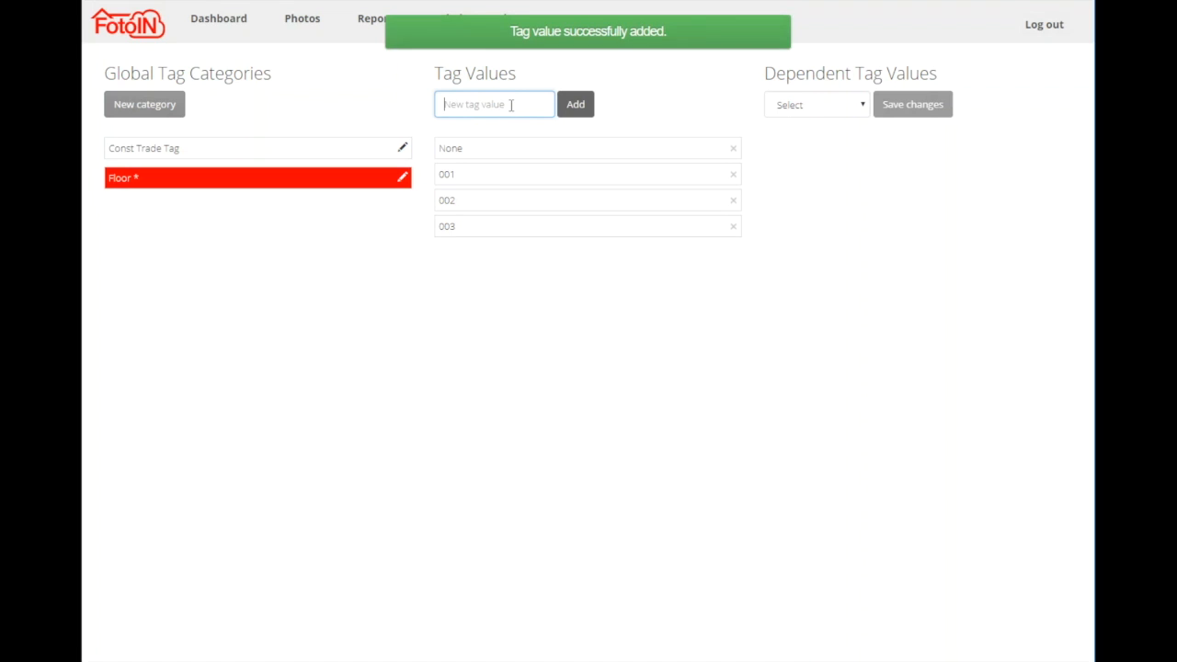
{"action": "left_click", "coordinate": [733, 150]}
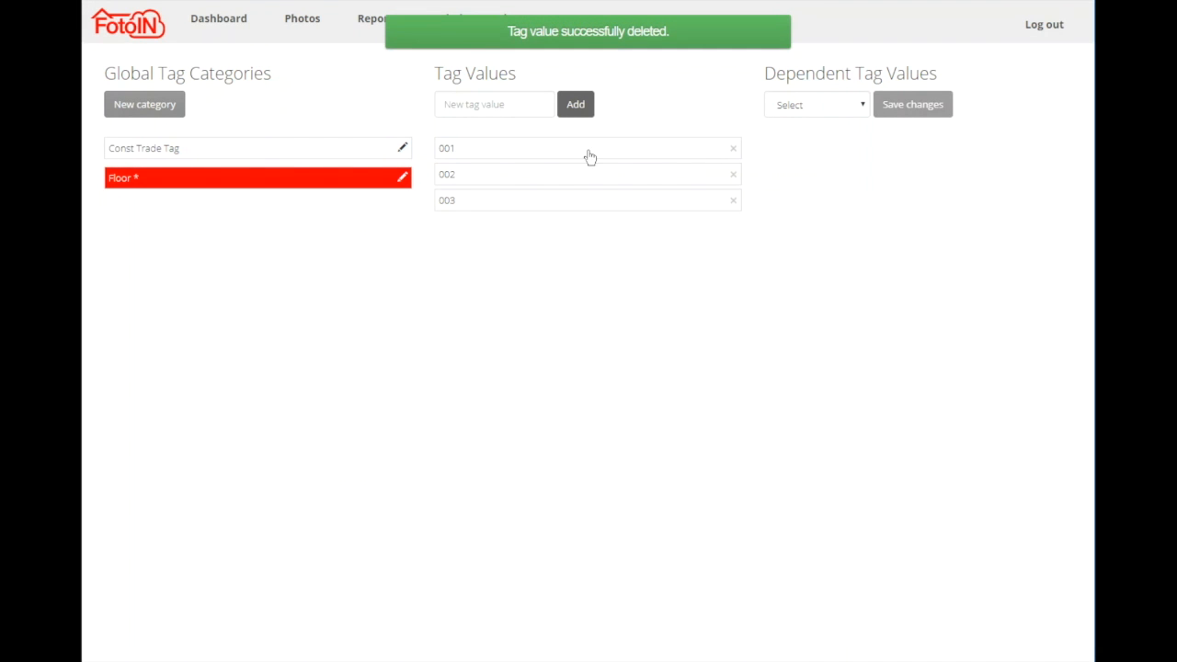
Move tag value 002 below 003 and back to its original place in the Floor category.
{"action": "left_click_drag", "start_coordinate": [515, 184], "coordinate": [515, 241]}
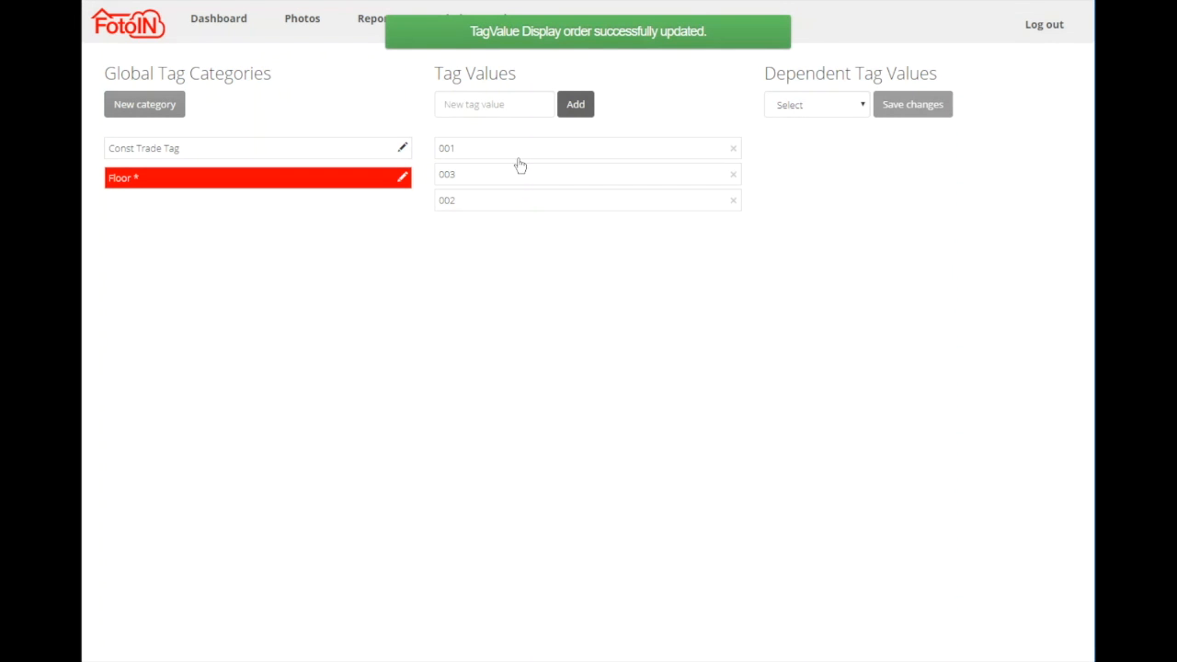
{"action": "left_click_drag", "start_coordinate": [520, 178], "coordinate": [519, 244]}
Make 001 the default tag value of the Floor category and try switching the default to 002.
{"action": "left_click", "coordinate": [637, 151]}
{"action": "left_click", "coordinate": [638, 151]}
{"action": "left_click", "coordinate": [606, 154]}
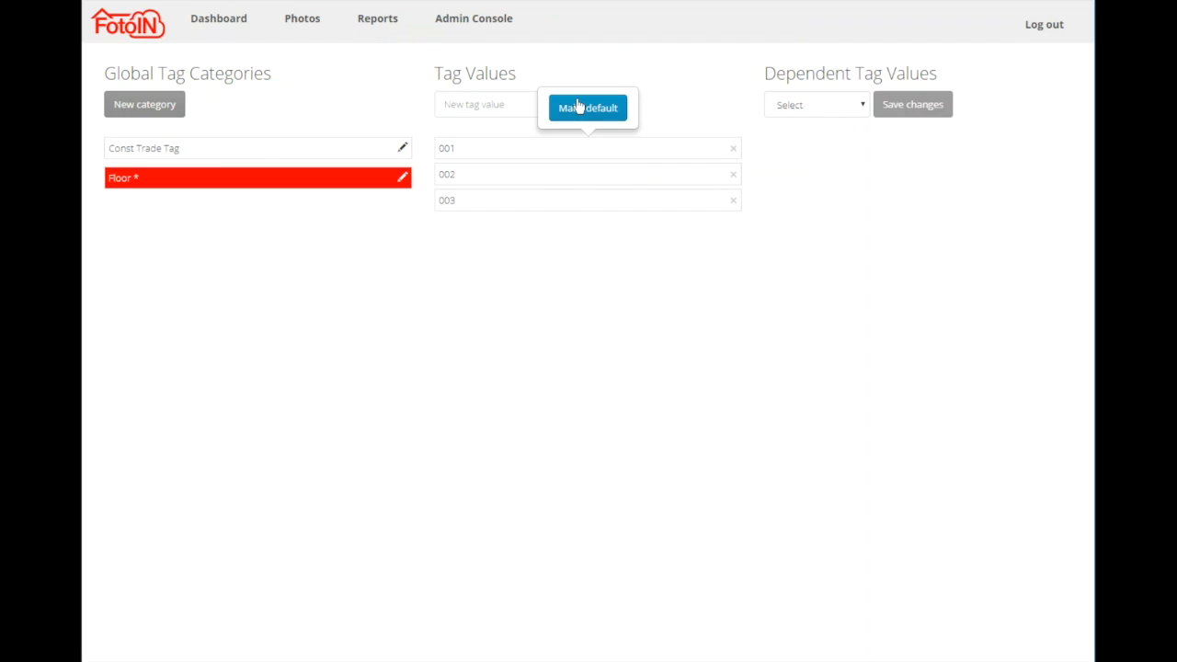
{"action": "left_click", "coordinate": [578, 109]}
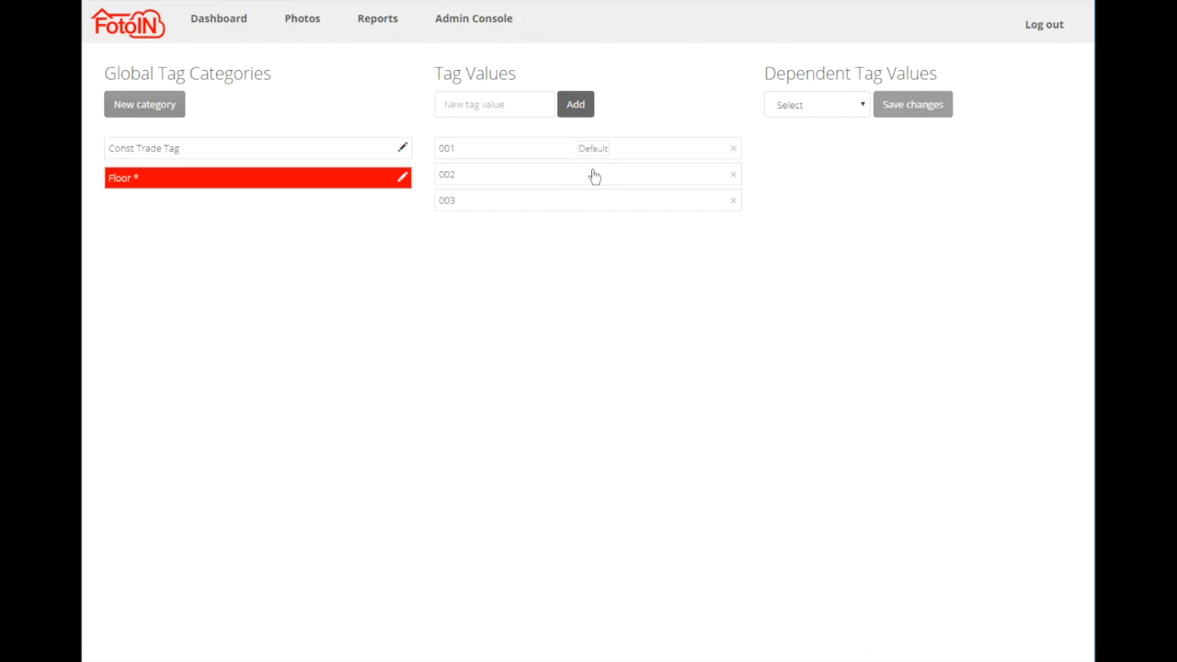
{"action": "left_click", "coordinate": [595, 177]}
{"action": "left_click", "coordinate": [590, 138]}
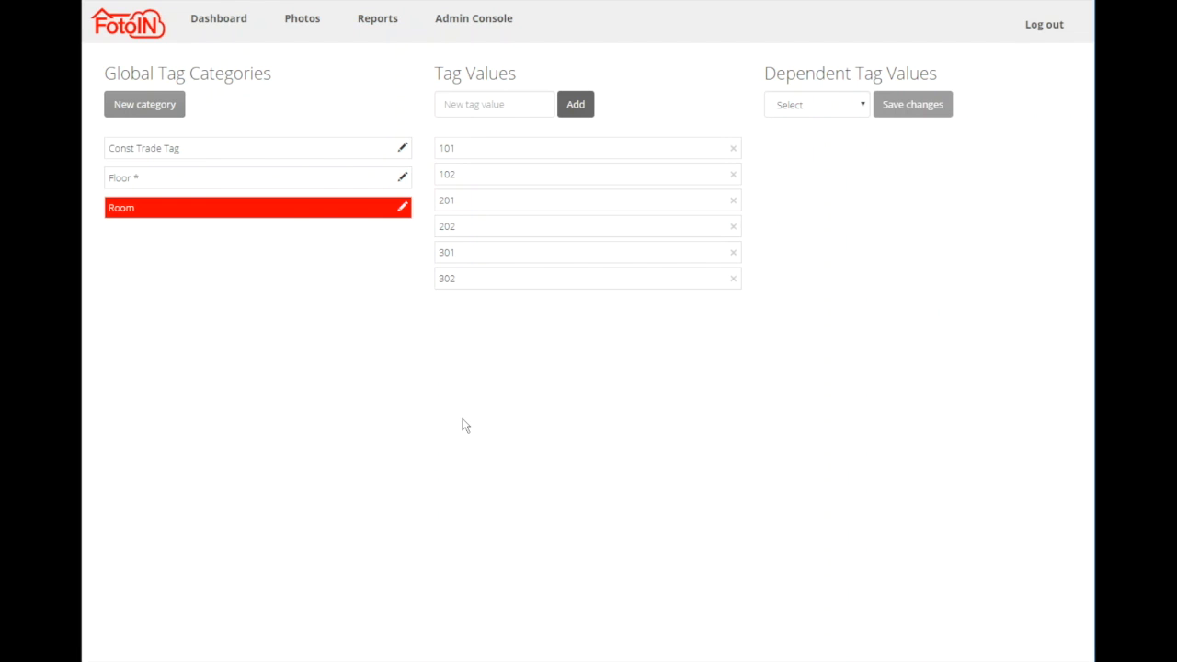
Compare the tag values of the Floor and Room categories.
{"action": "left_click", "coordinate": [158, 178]}
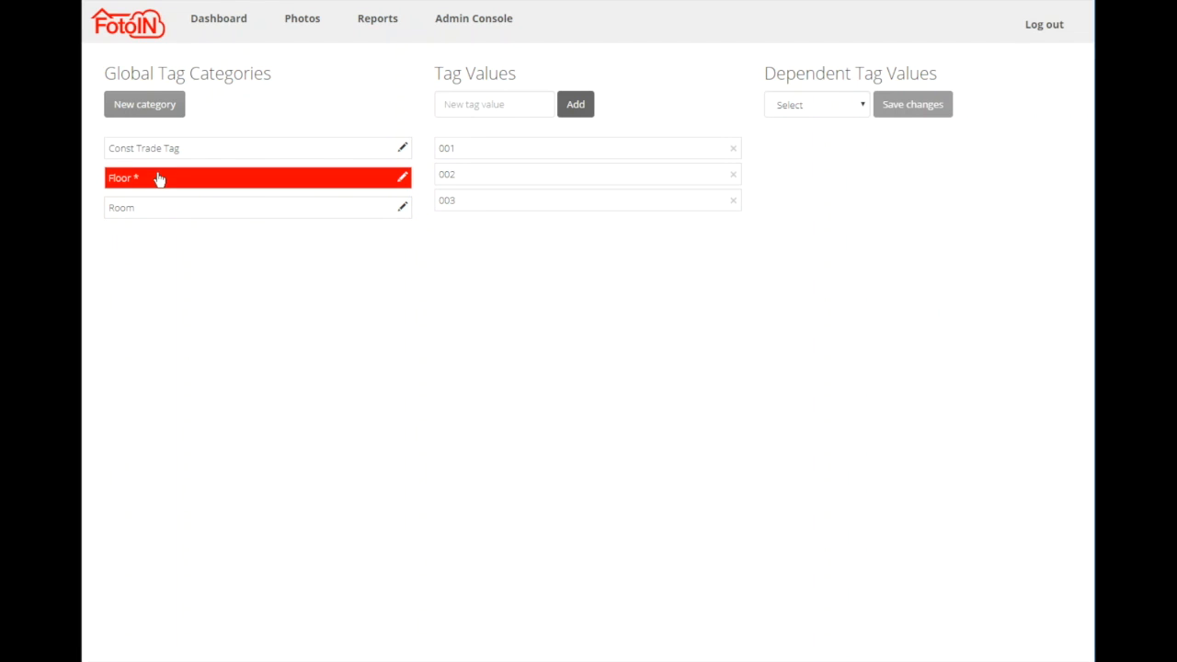
{"action": "left_click", "coordinate": [160, 213]}
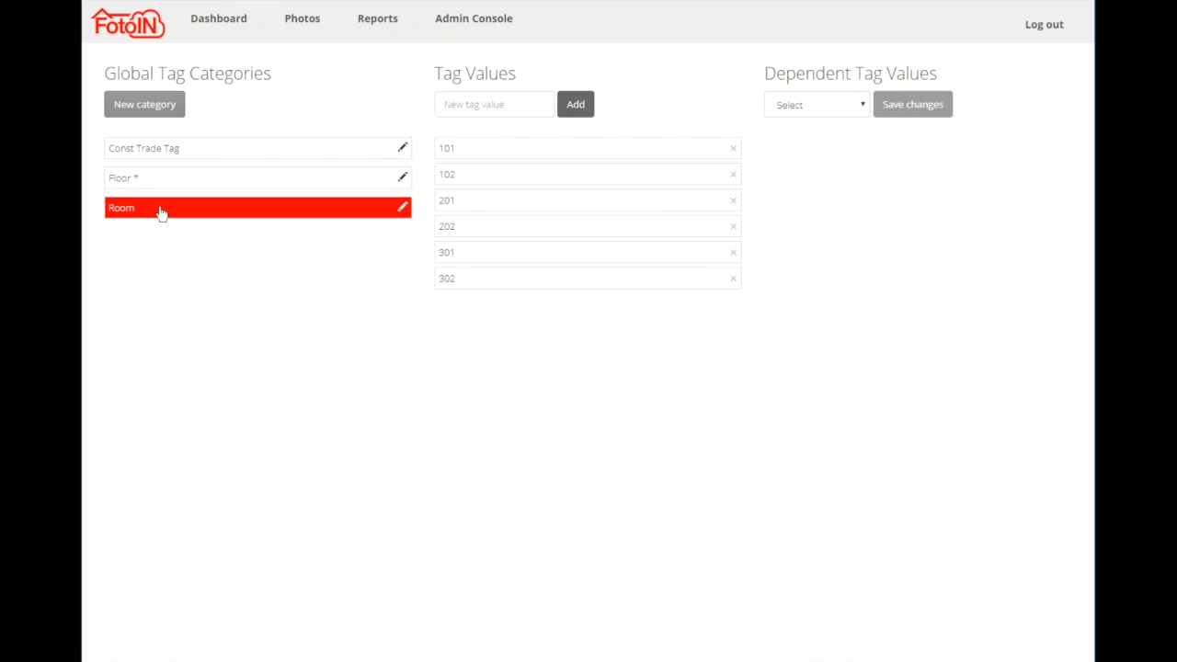
{"action": "left_click", "coordinate": [228, 186]}
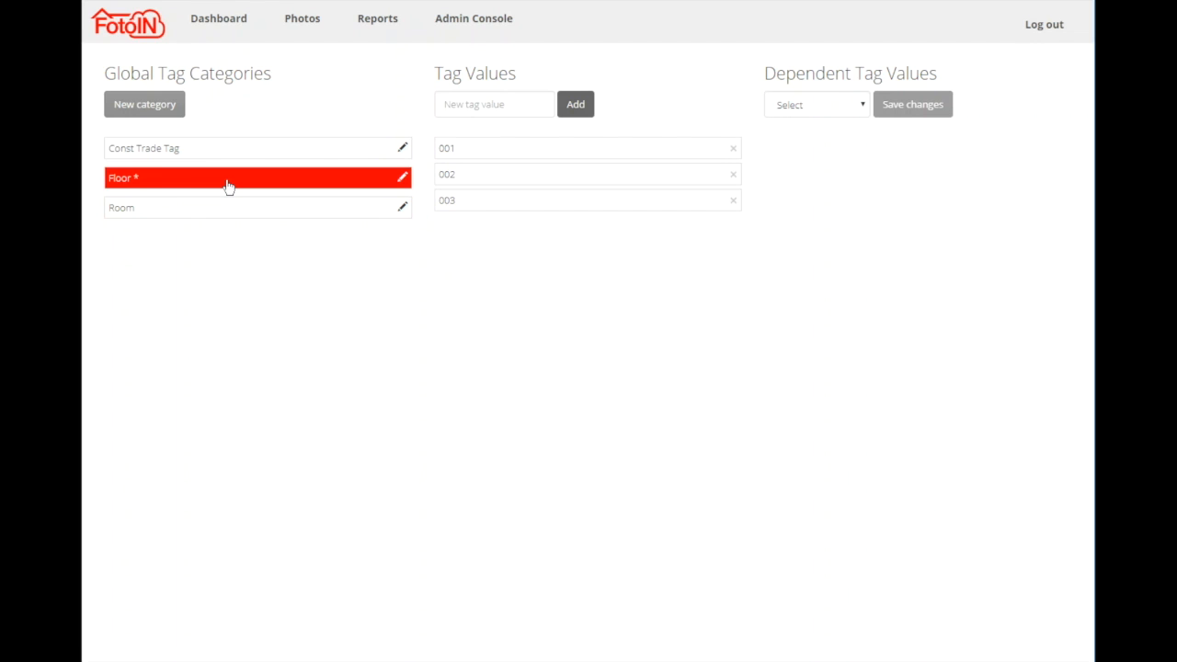
{"action": "left_click", "coordinate": [203, 207]}
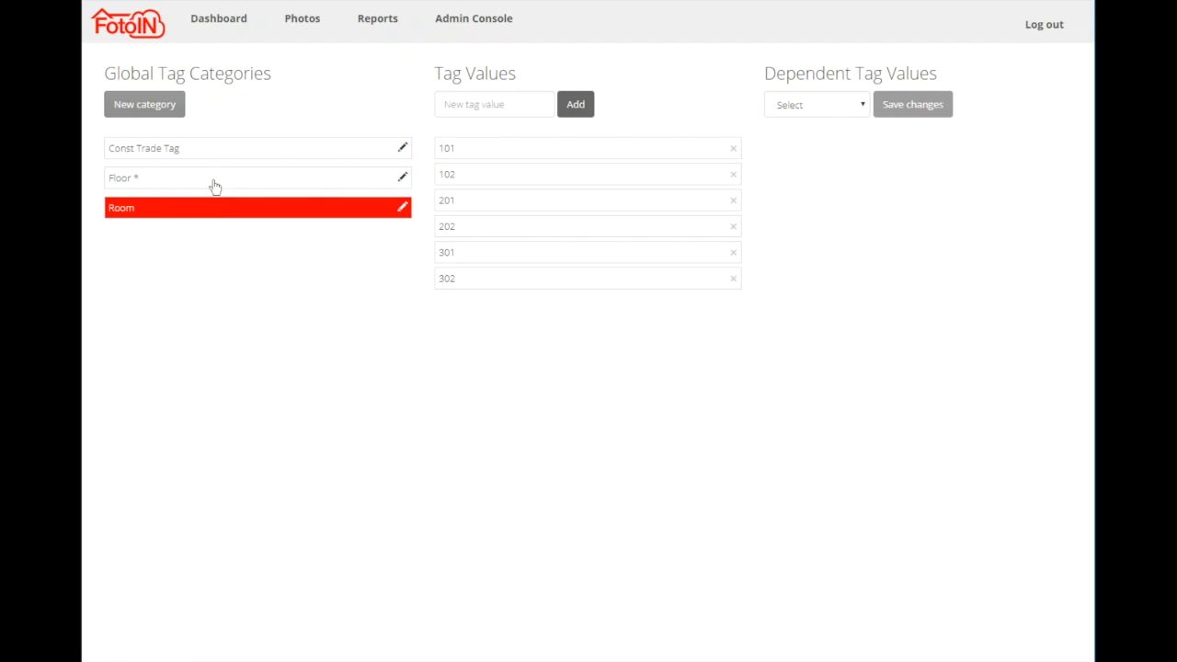
{"action": "left_click", "coordinate": [212, 185]}
{"action": "left_click", "coordinate": [194, 215]}
{"action": "left_click", "coordinate": [225, 183]}
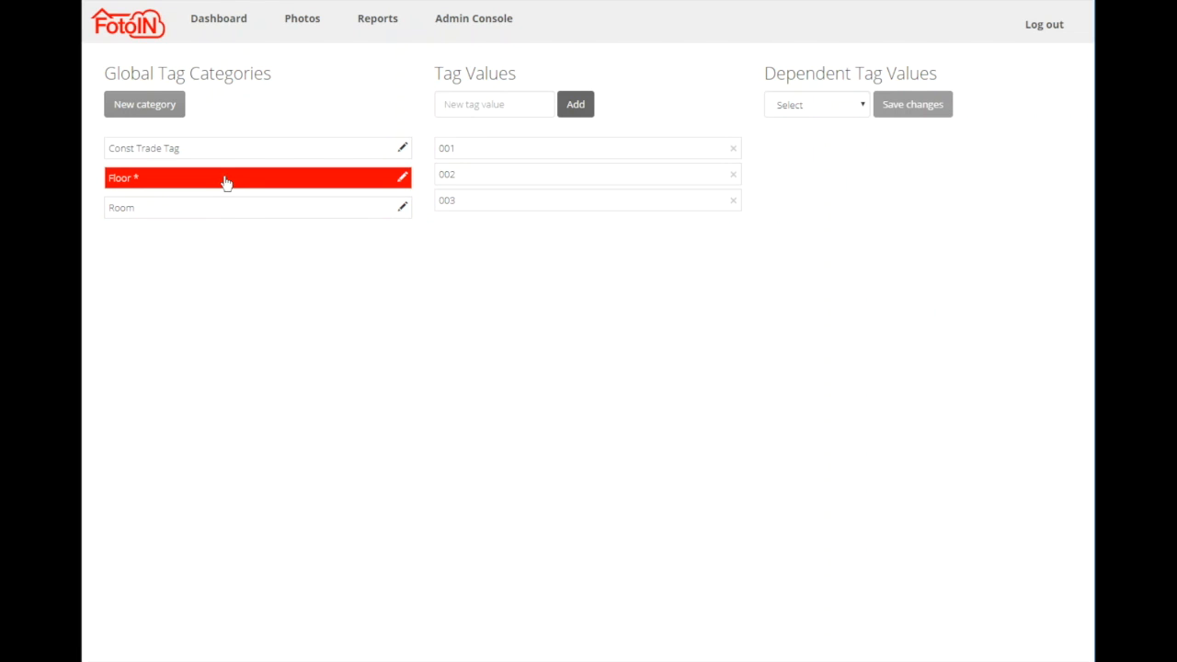
Choose Room as the dependent category of Floor and link rooms 101 and 102 to floor 001.
{"action": "left_click", "coordinate": [864, 107]}
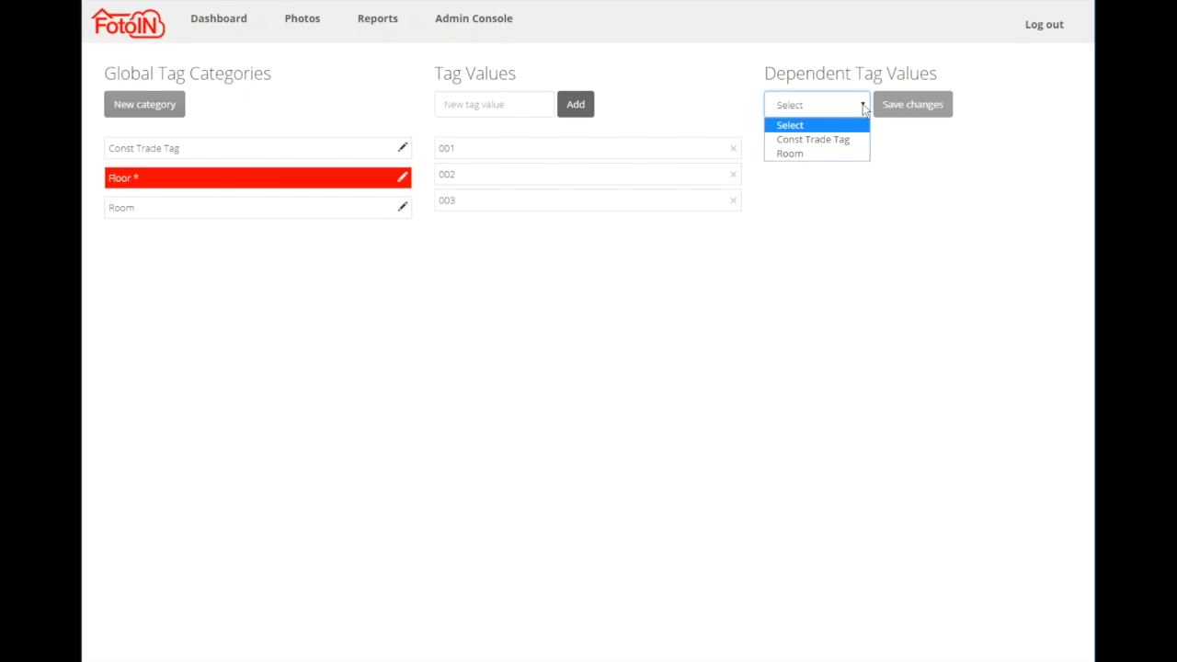
{"action": "left_click", "coordinate": [790, 155]}
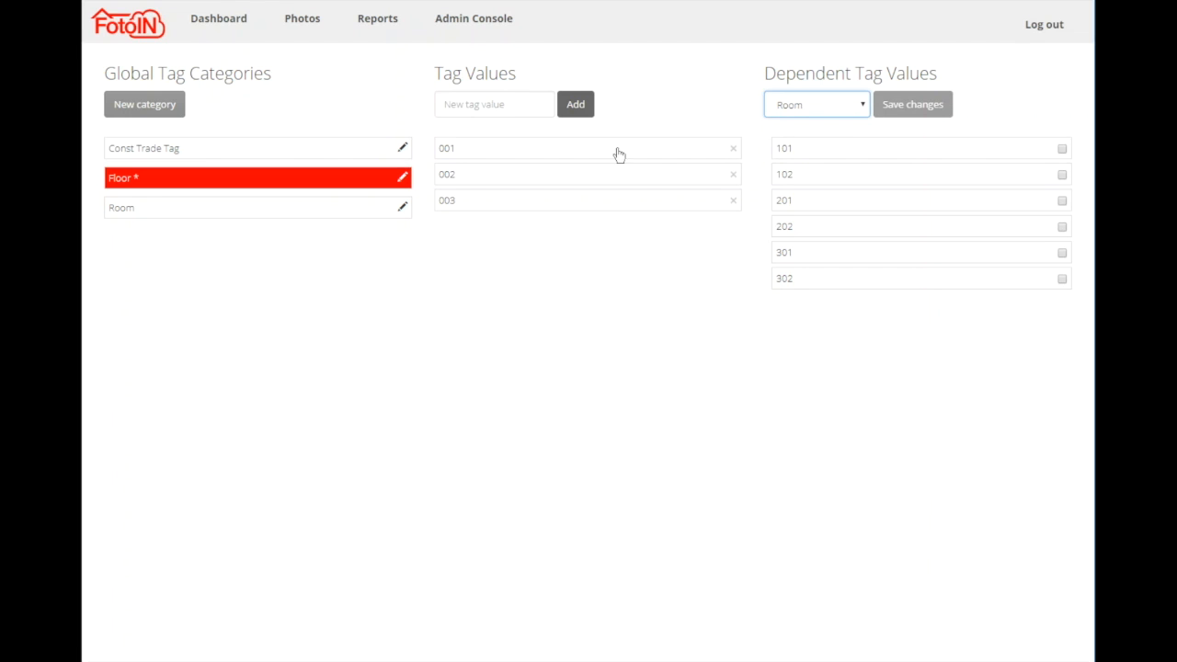
{"action": "left_click", "coordinate": [501, 153]}
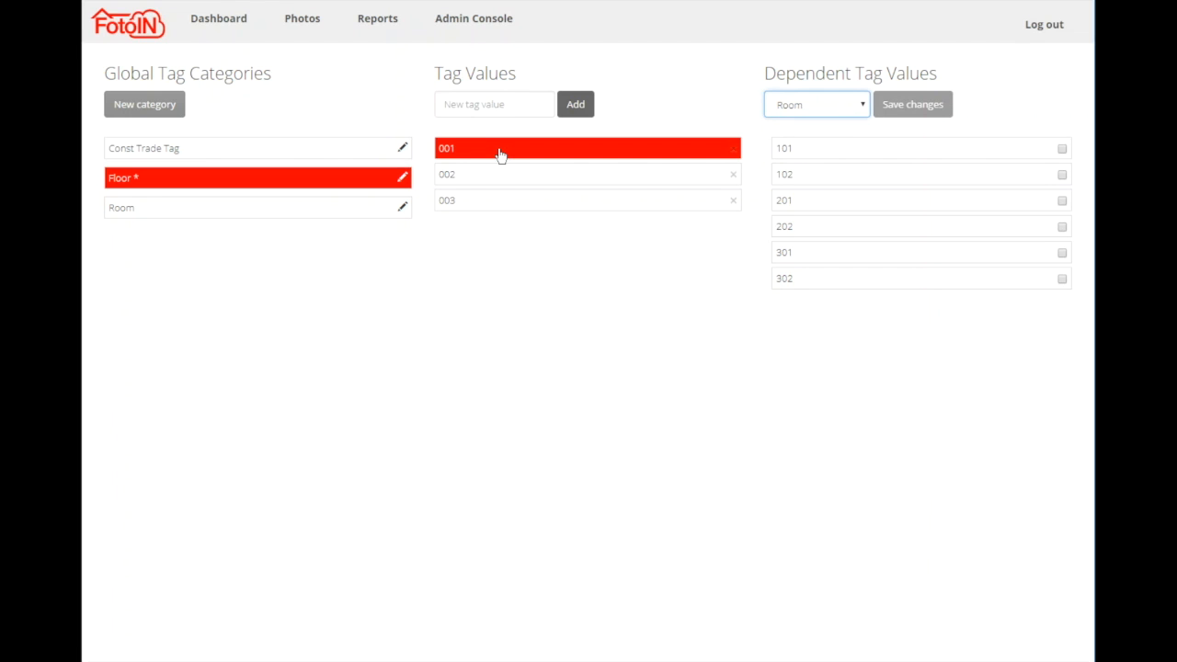
{"action": "left_click", "coordinate": [1063, 149]}
{"action": "left_click", "coordinate": [1063, 174]}
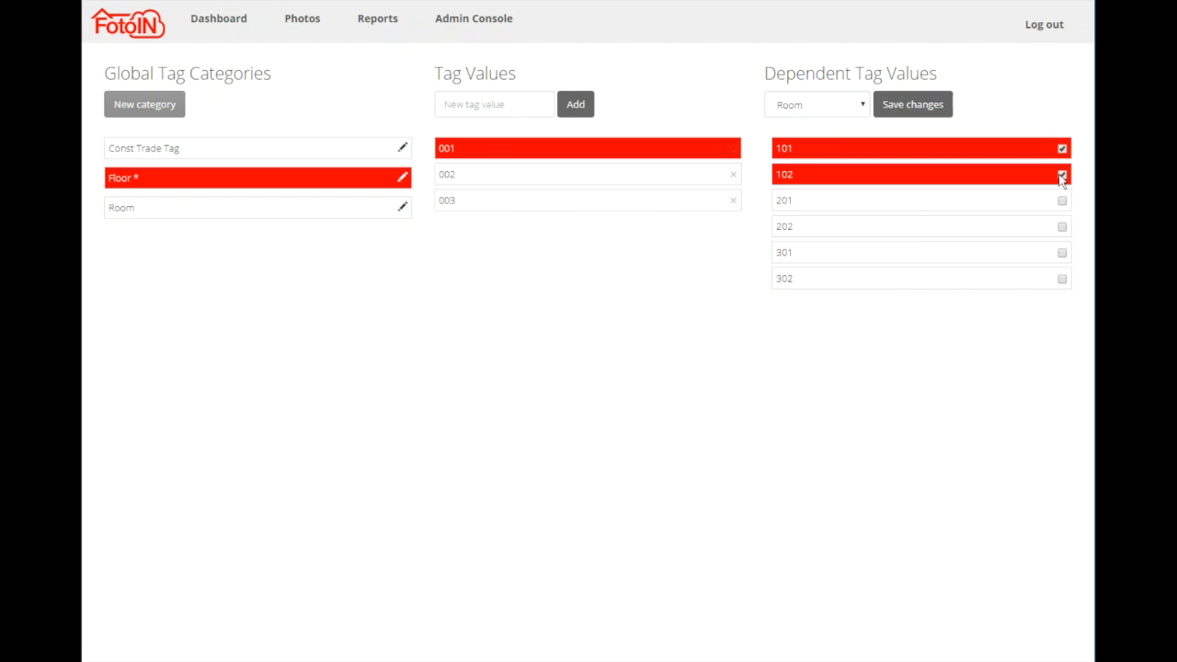
Link rooms 201 and 202 to floor 002, and rooms 301 and 302 to floor 003.
{"action": "left_click", "coordinate": [546, 176]}
{"action": "left_click", "coordinate": [1062, 201]}
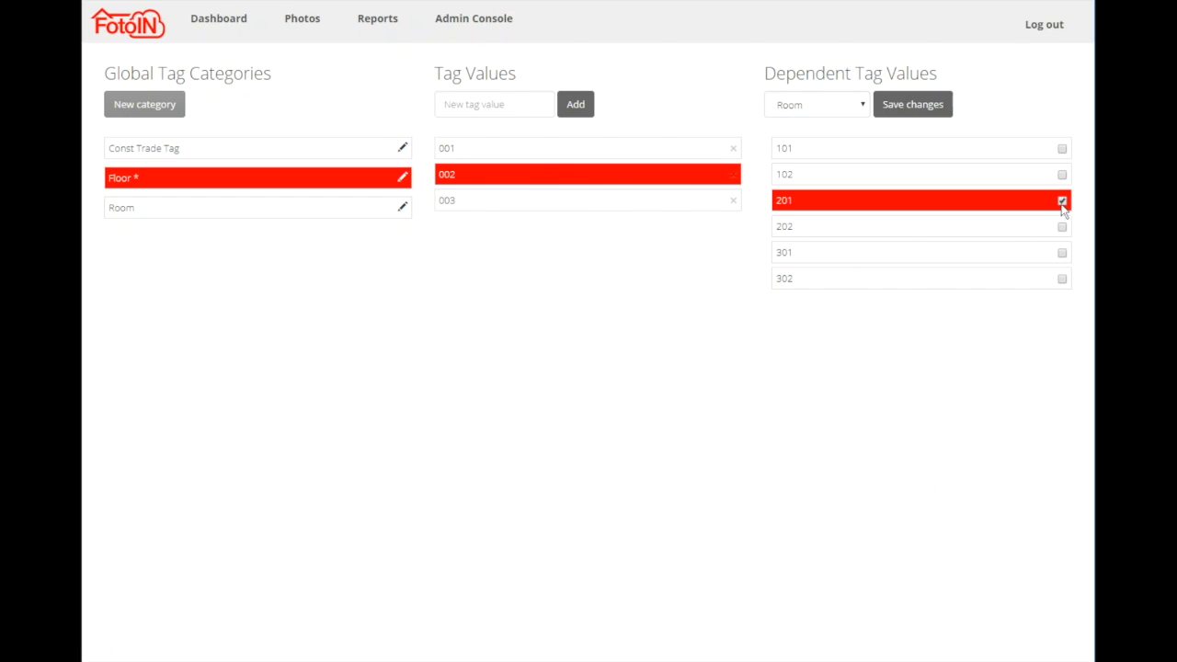
{"action": "left_click", "coordinate": [1062, 228]}
{"action": "left_click", "coordinate": [505, 211]}
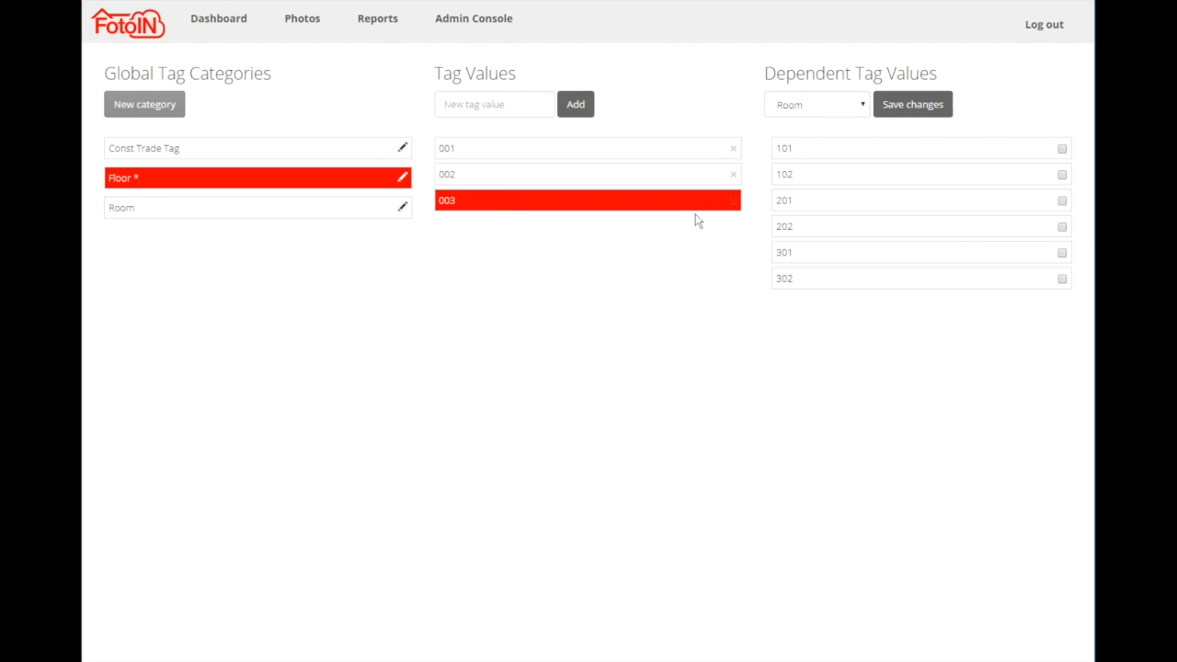
{"action": "left_click", "coordinate": [1062, 253]}
{"action": "left_click", "coordinate": [1063, 278]}
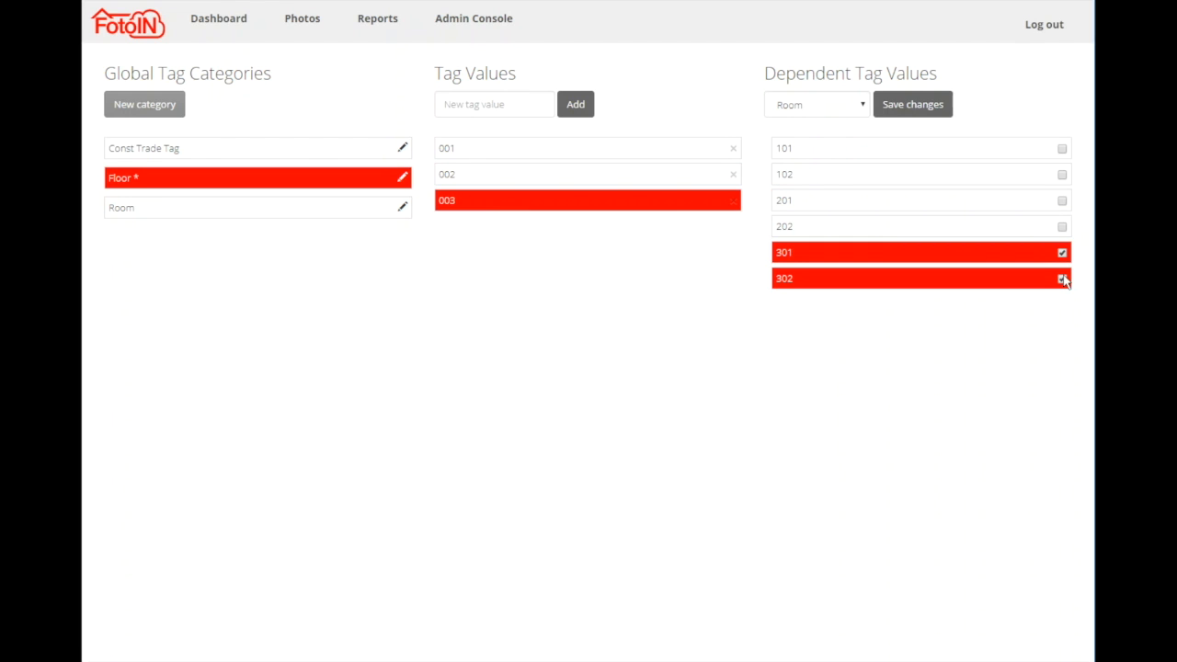
Review the room assignments of floors 001, 002 and 003 and save the dependencies.
{"action": "left_click", "coordinate": [486, 151]}
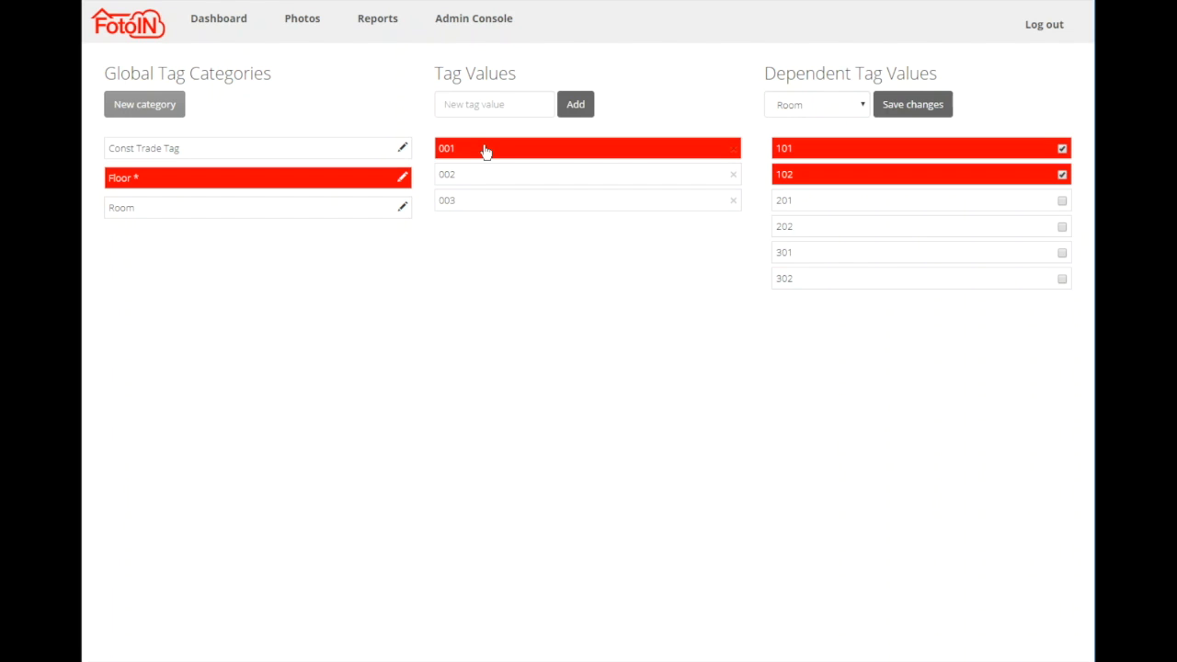
{"action": "left_click", "coordinate": [480, 177]}
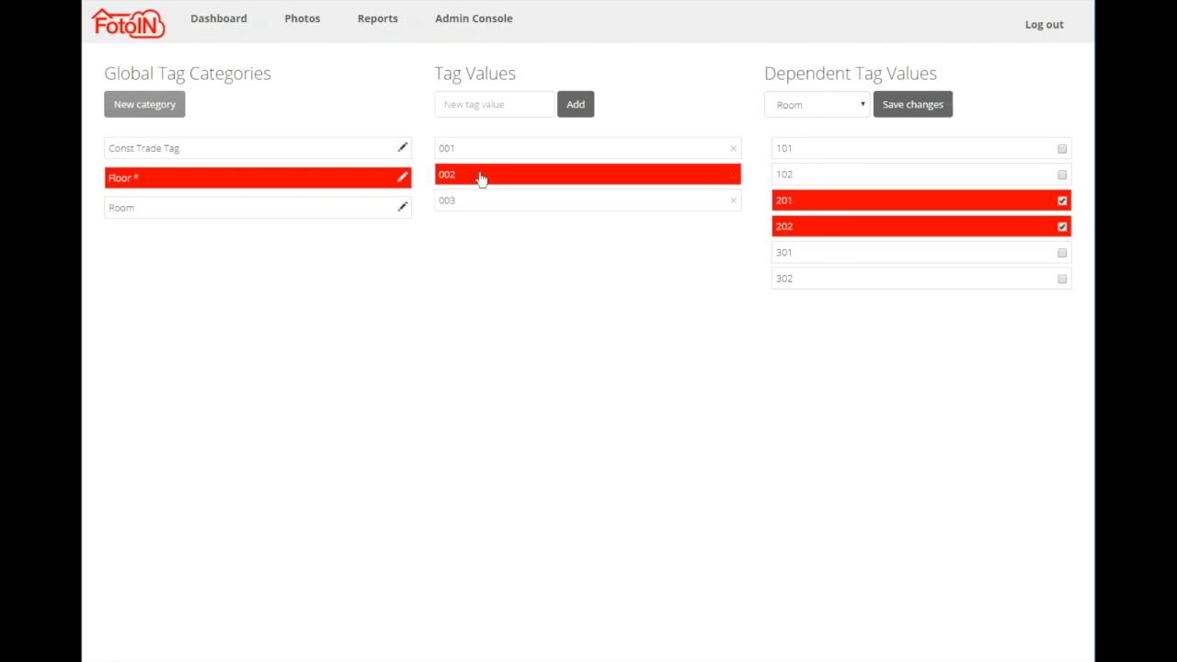
{"action": "left_click", "coordinate": [475, 203]}
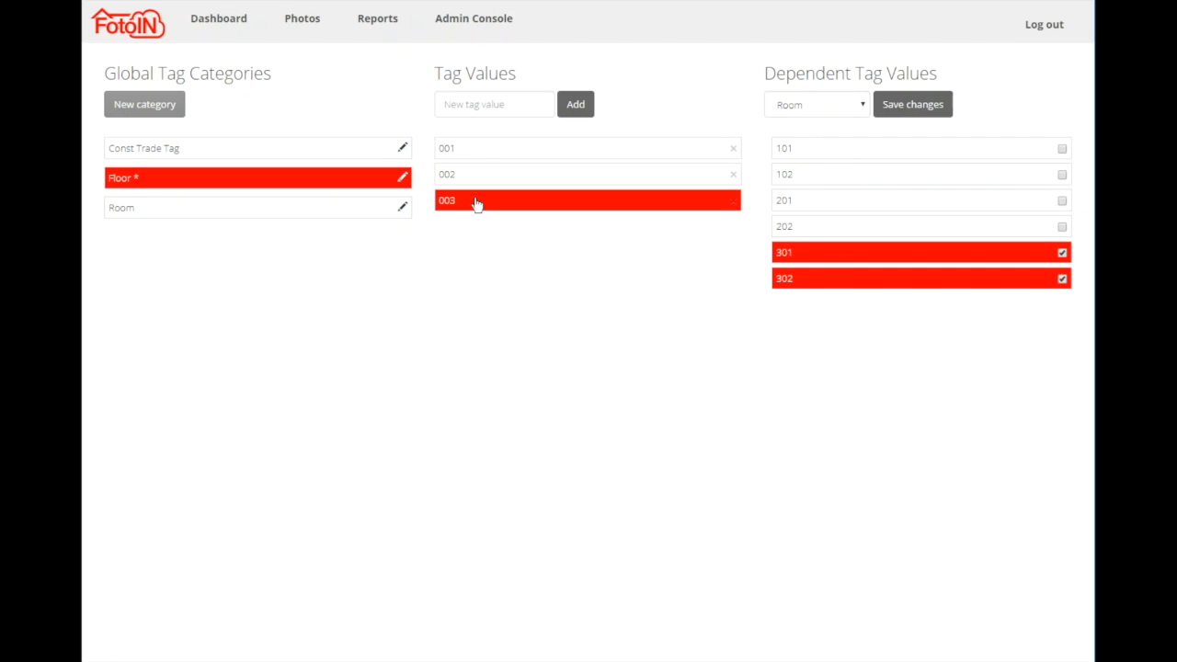
{"action": "left_click", "coordinate": [922, 106]}
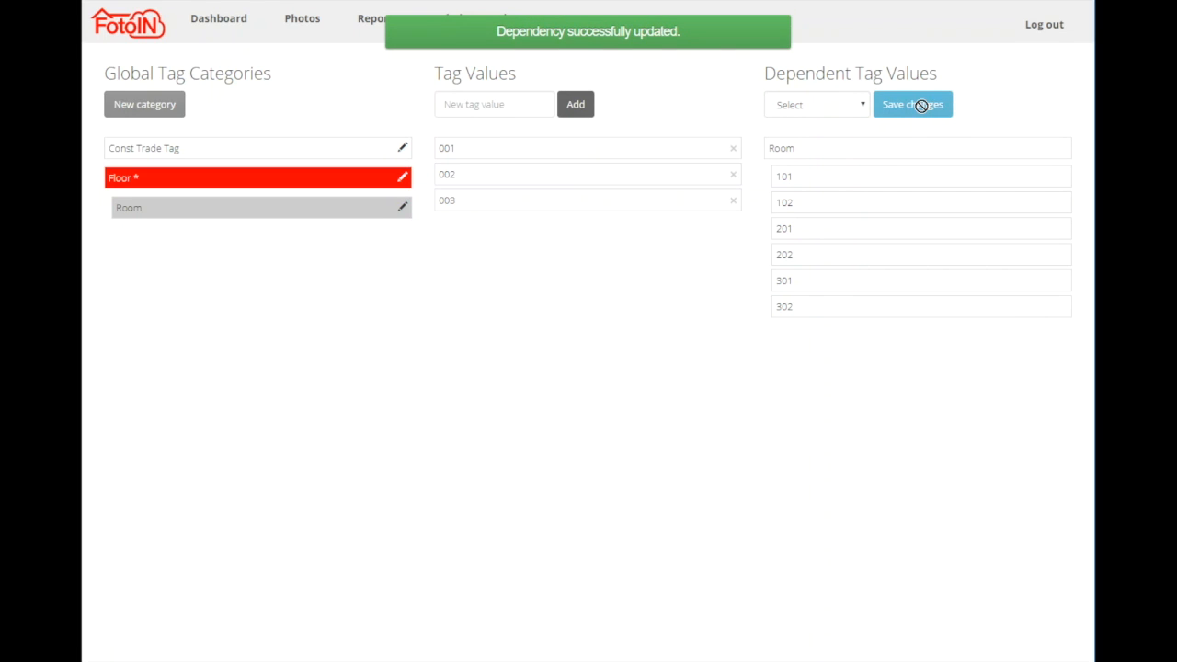
Check the tag values of the Floor category and its nested Room category.
{"action": "left_click", "coordinate": [193, 210]}
{"action": "left_click", "coordinate": [204, 184]}
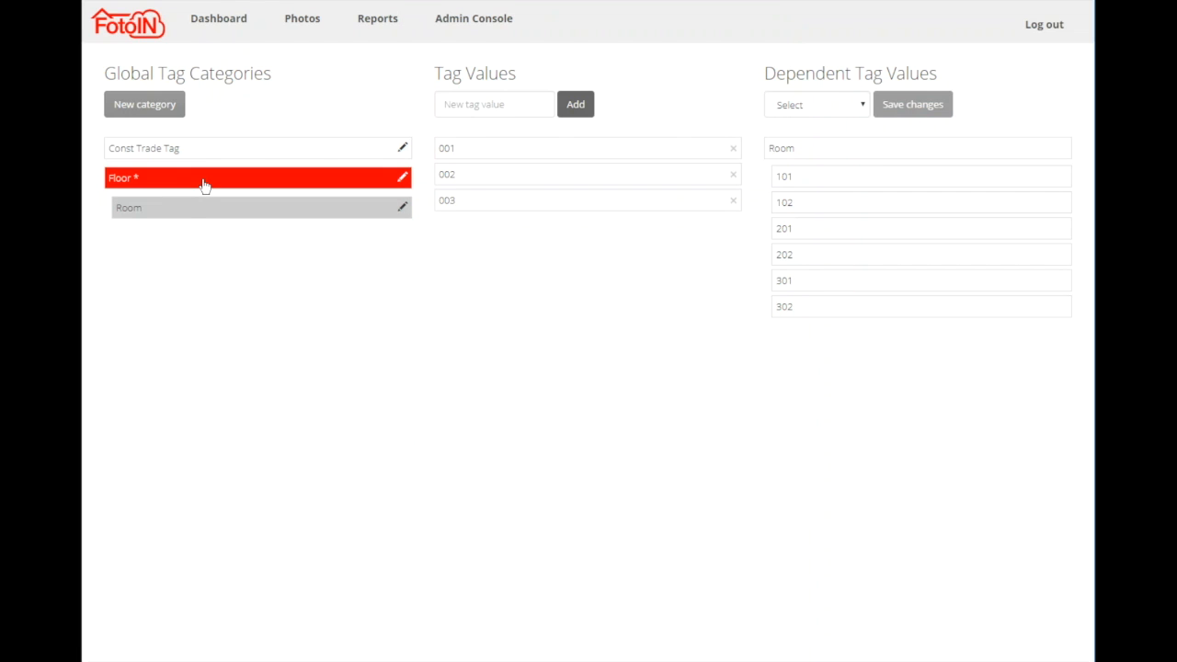
{"action": "left_click", "coordinate": [200, 212]}
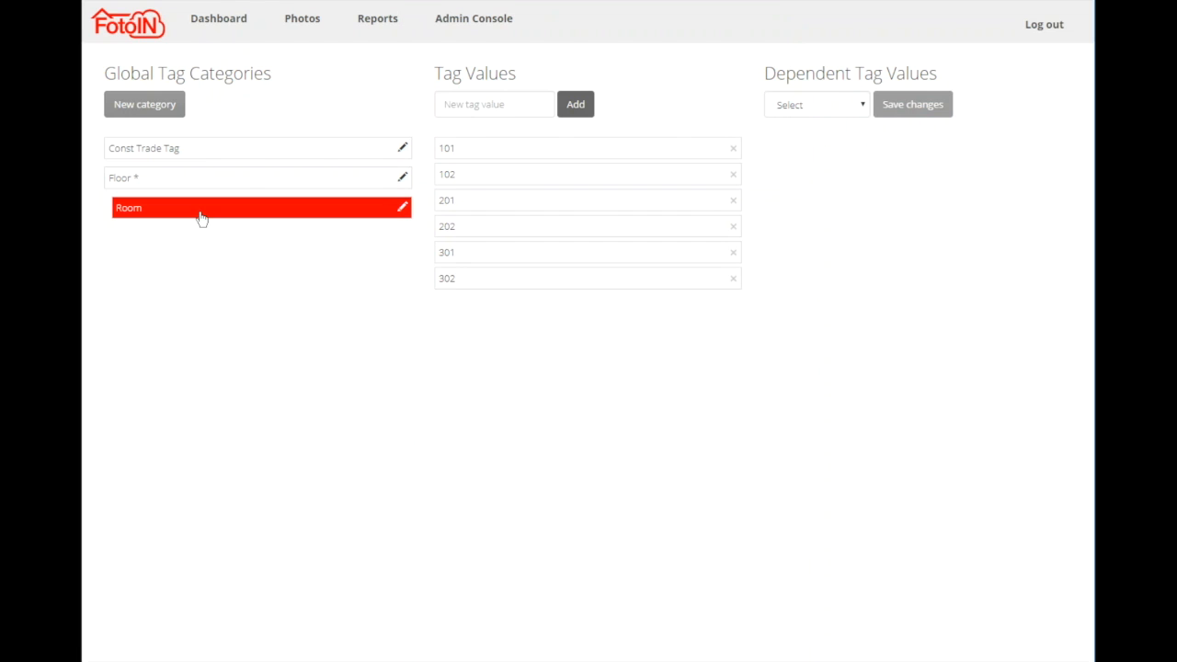
Display the dependent Room values linked to value 001 of the Floor category.
{"action": "left_click", "coordinate": [202, 181]}
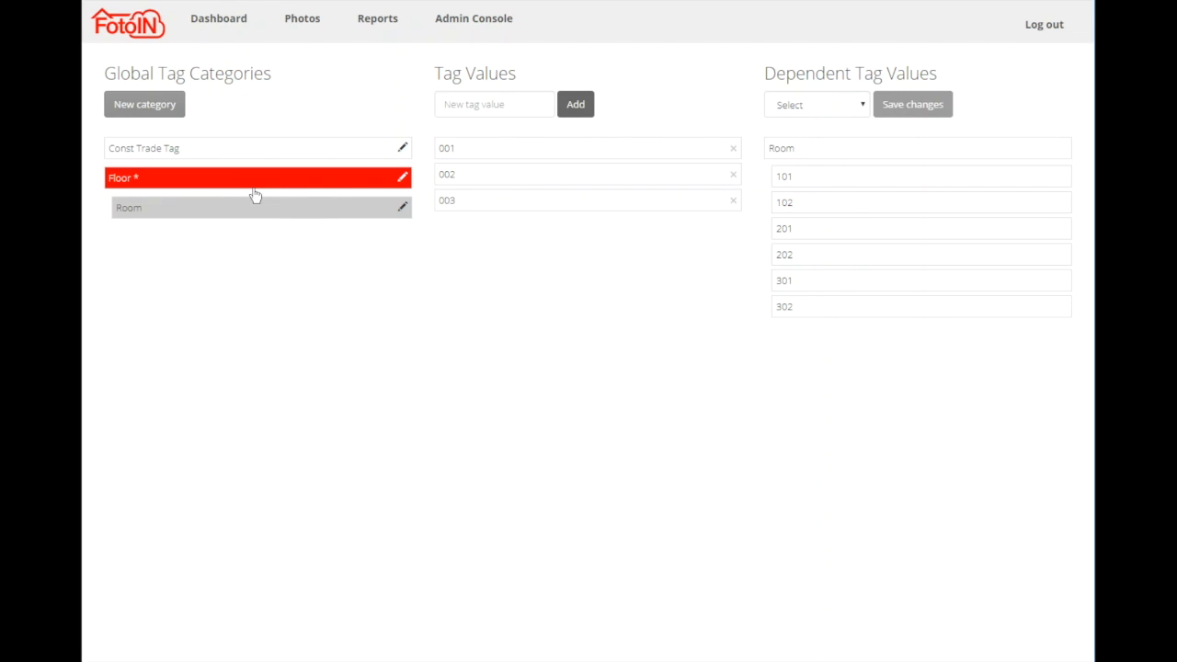
{"action": "left_click", "coordinate": [861, 105]}
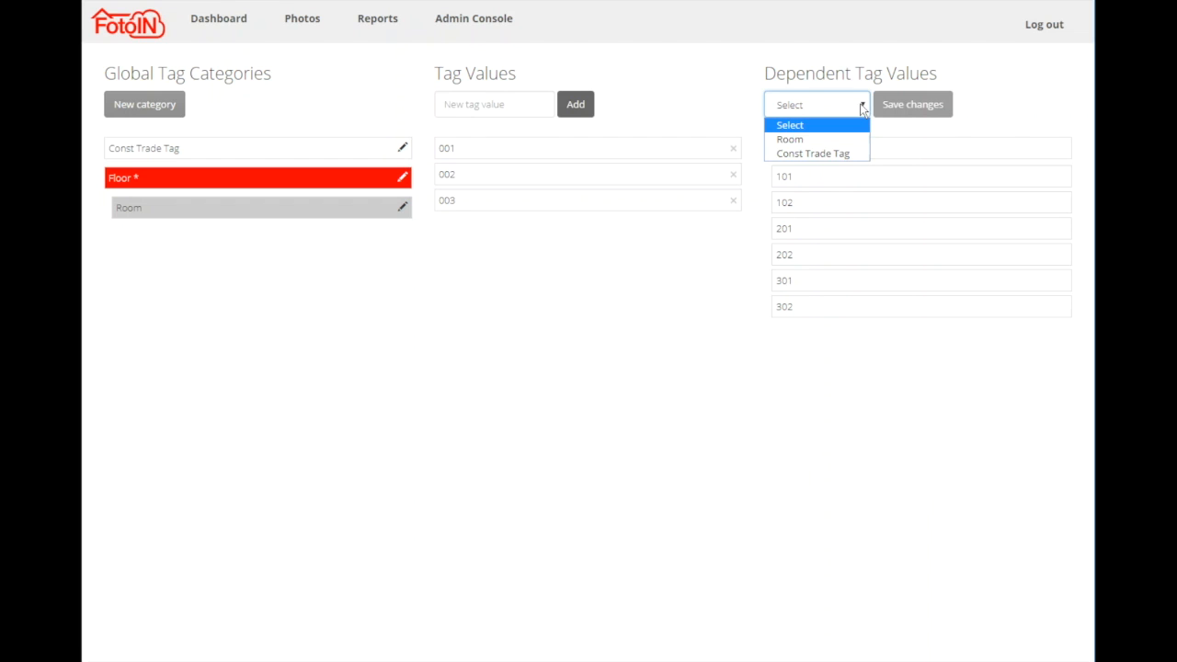
{"action": "left_click", "coordinate": [818, 140]}
{"action": "left_click", "coordinate": [644, 159]}
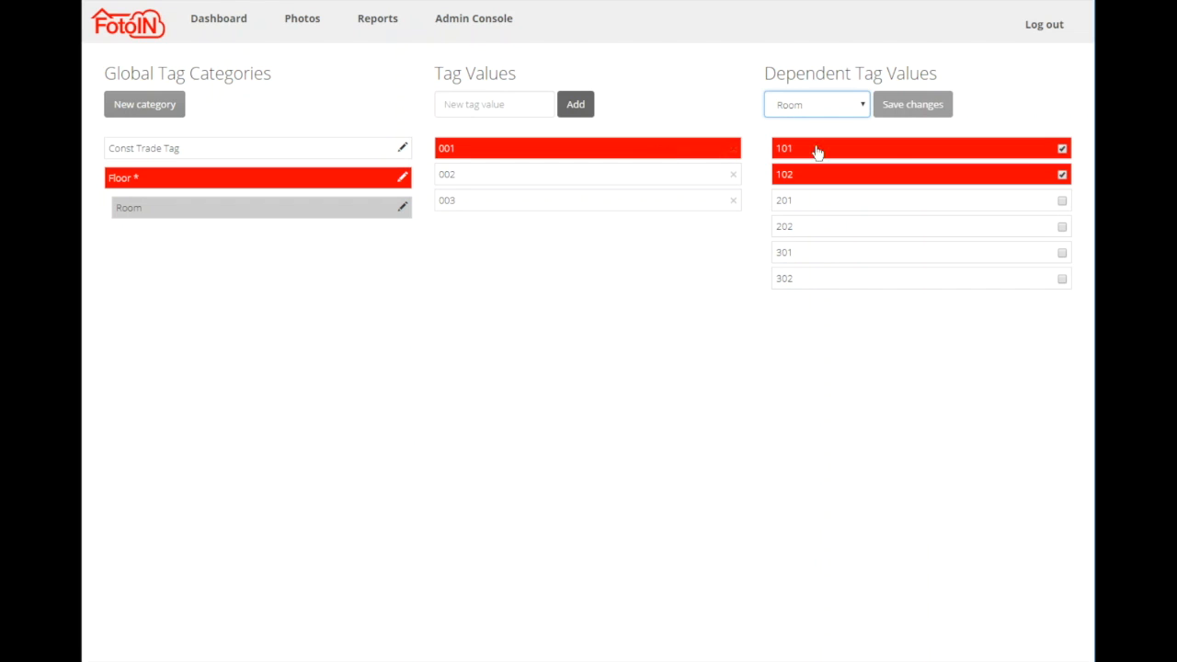
Unlink rooms 101 and 102 from floor 001, 201 and 202 from 002, and 301 and 302 from 003, and save the changes.
{"action": "left_click", "coordinate": [1062, 149]}
{"action": "left_click", "coordinate": [1062, 175]}
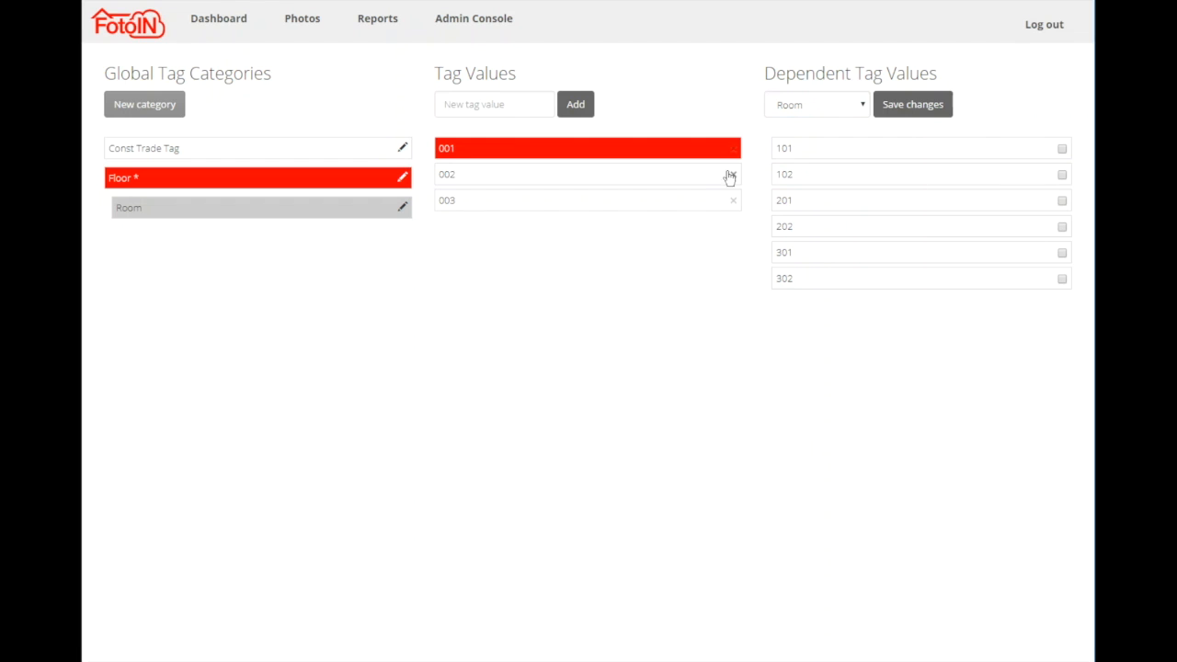
{"action": "left_click", "coordinate": [704, 176]}
{"action": "left_click", "coordinate": [1062, 201]}
{"action": "left_click", "coordinate": [1063, 226]}
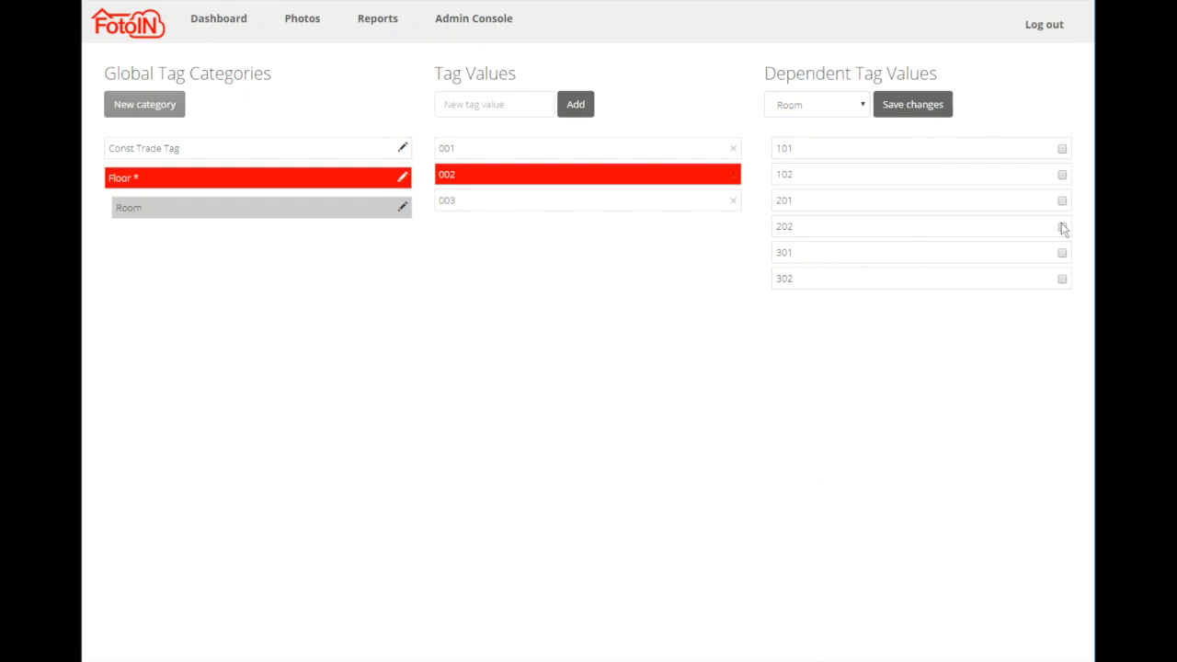
{"action": "left_click", "coordinate": [508, 203]}
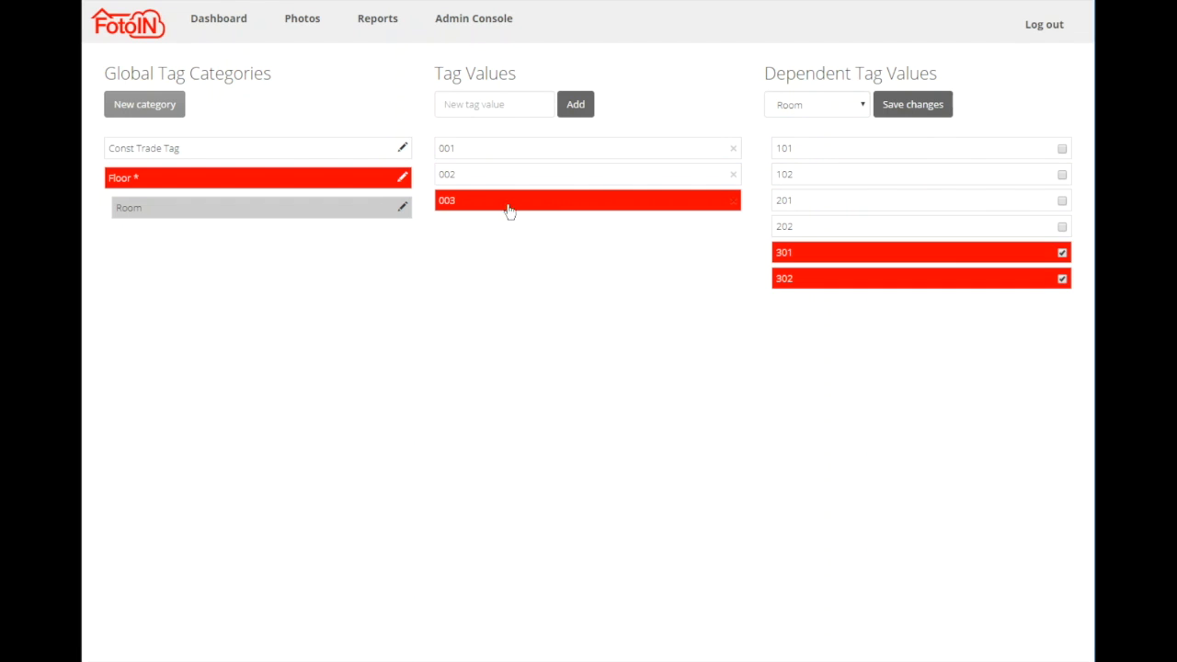
{"action": "left_click", "coordinate": [1063, 252]}
{"action": "left_click", "coordinate": [1063, 277]}
{"action": "left_click", "coordinate": [911, 104]}
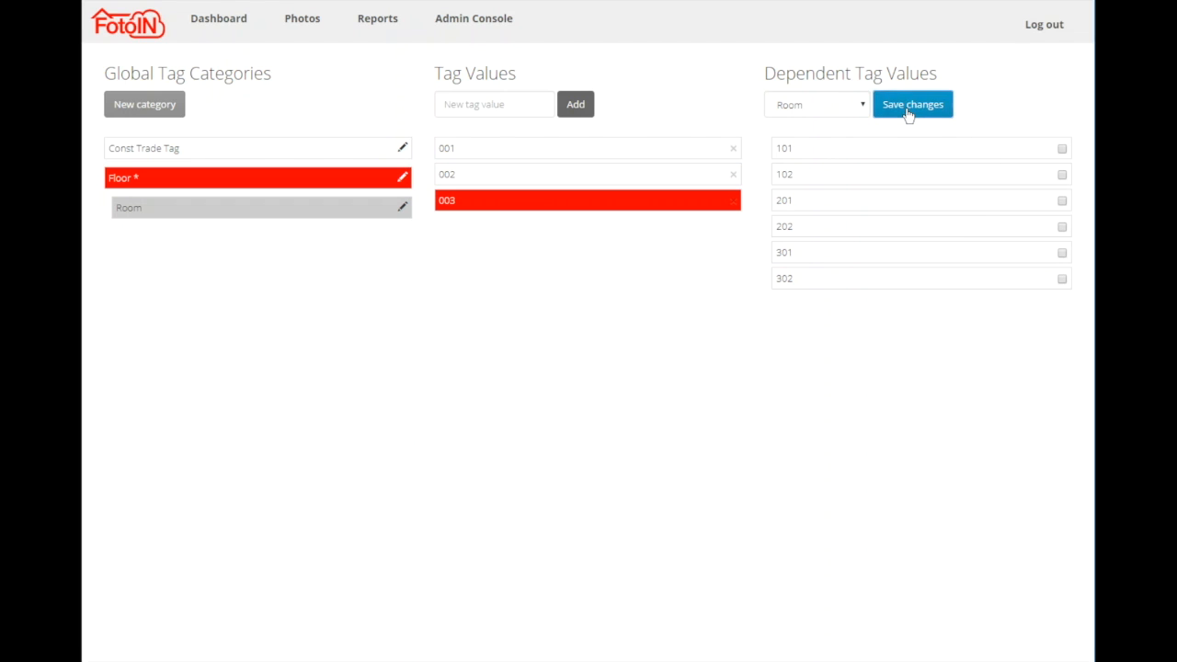
Select the Room category and rearrange the global tag categories into the order Const Trade Tag, Room, Floor.
{"action": "left_click", "coordinate": [129, 208]}
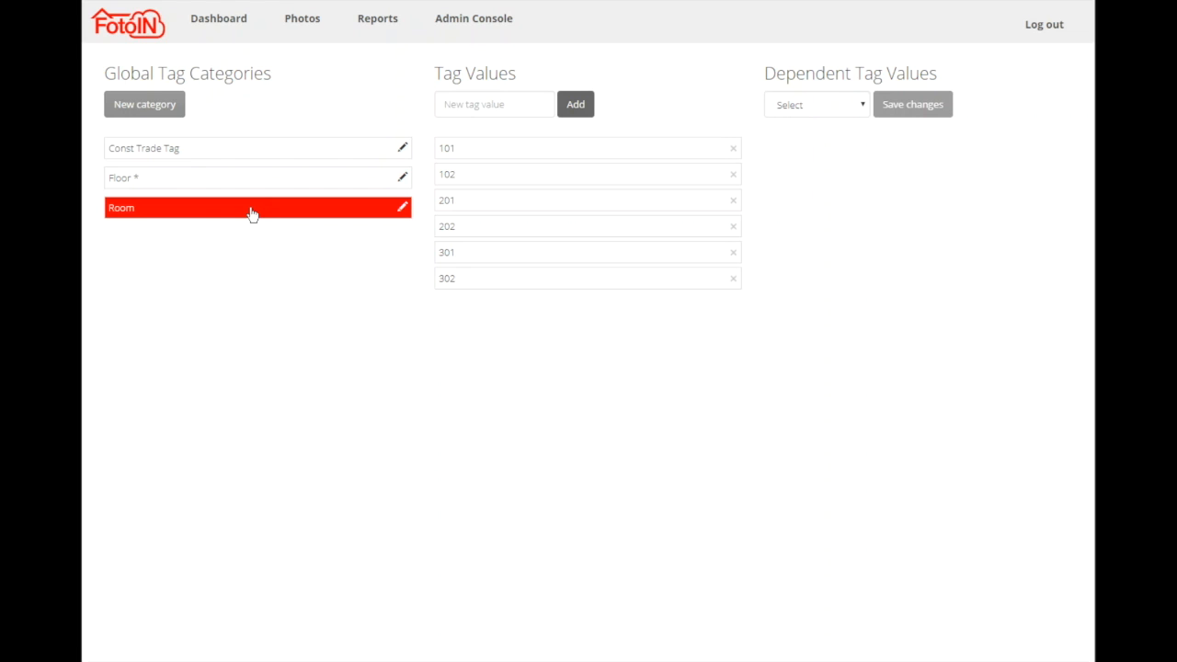
{"action": "mouse_move", "coordinate": [250, 215]}
{"action": "left_mouse_down"}
{"action": "mouse_move", "coordinate": [249, 165]}
{"action": "mouse_move", "coordinate": [255, 232]}
{"action": "left_mouse_up"}
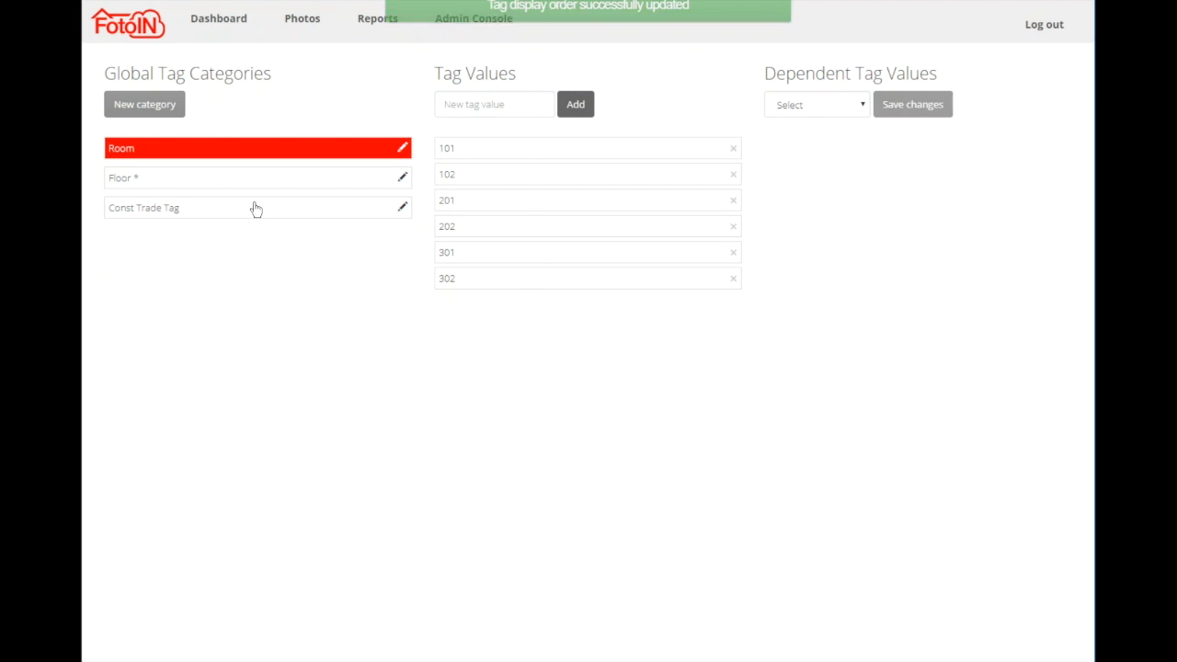
{"action": "left_click_drag", "start_coordinate": [252, 208], "coordinate": [257, 138]}
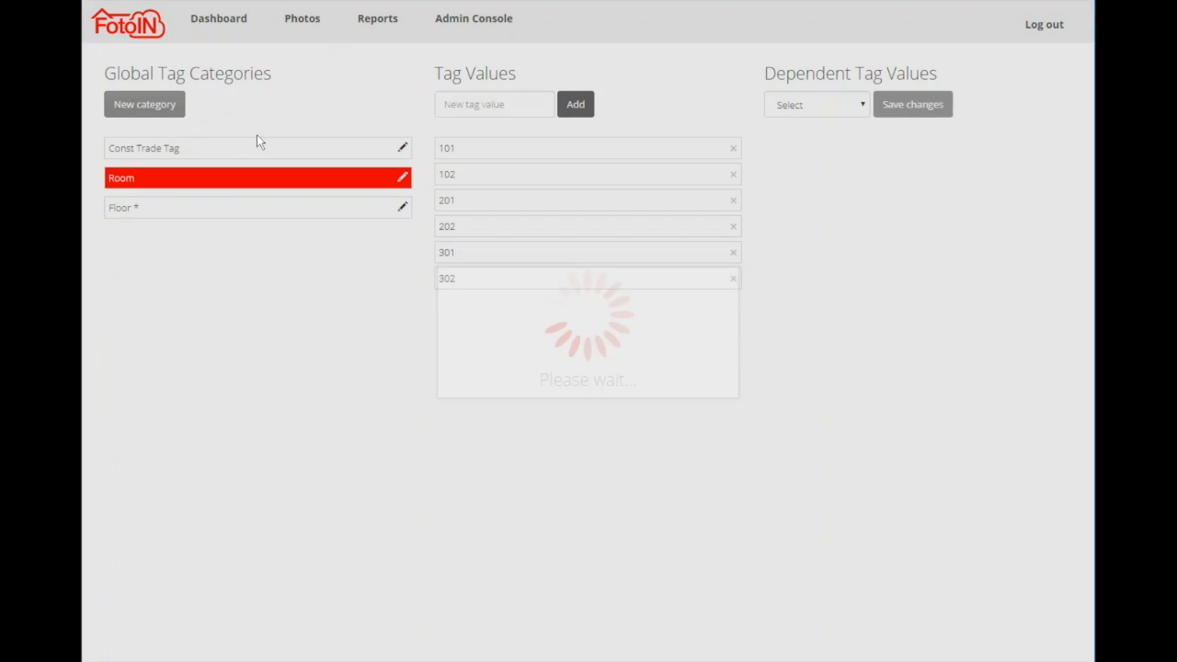